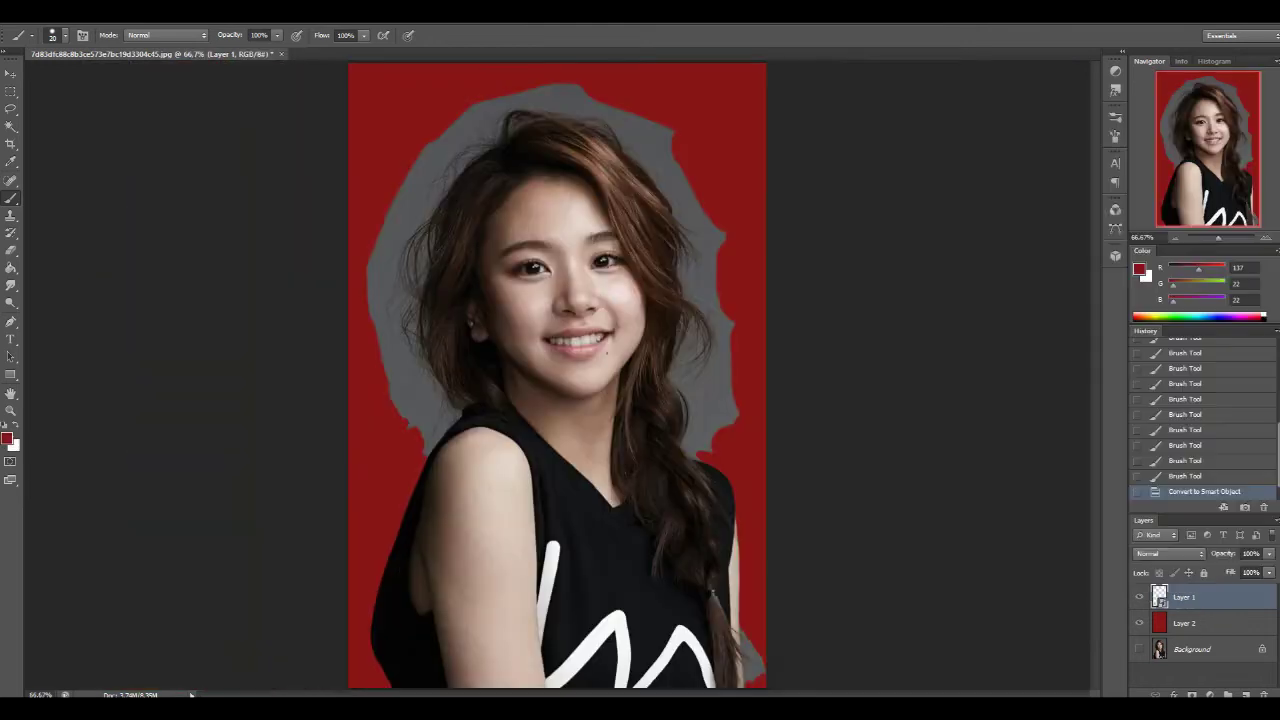
- Brush Refine Radius over the hairline to remove the grey halo, then accept the selection
{"action": "key", "text": "bracketright"}
{"action": "key", "text": "bracketright"}
{"action": "left_click_drag", "start_coordinate": [437, 377], "coordinate": [424, 305]}
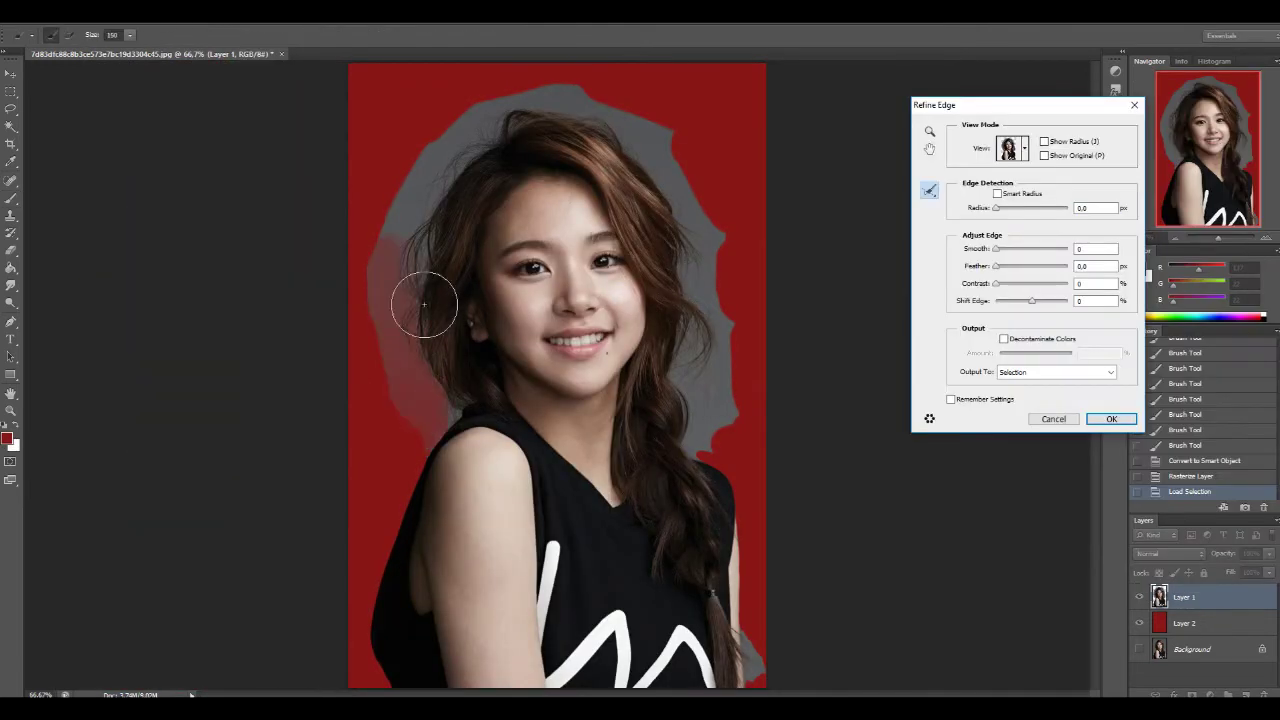
{"action": "key", "text": "bracketleft"}
{"action": "mouse_move", "coordinate": [491, 114]}
{"action": "left_mouse_down"}
{"action": "mouse_move", "coordinate": [699, 245]}
{"action": "mouse_move", "coordinate": [759, 429]}
{"action": "left_mouse_up"}
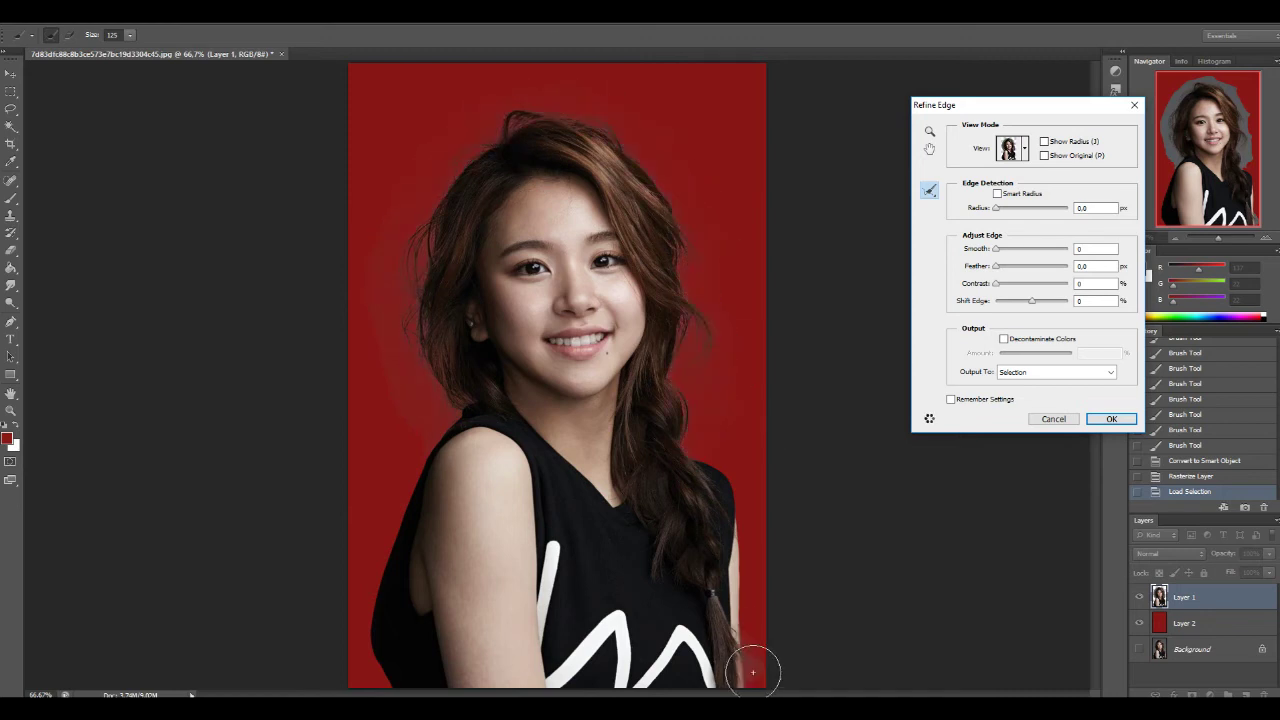
{"action": "key", "text": "bracketleft"}
{"action": "left_click", "coordinate": [483, 173]}
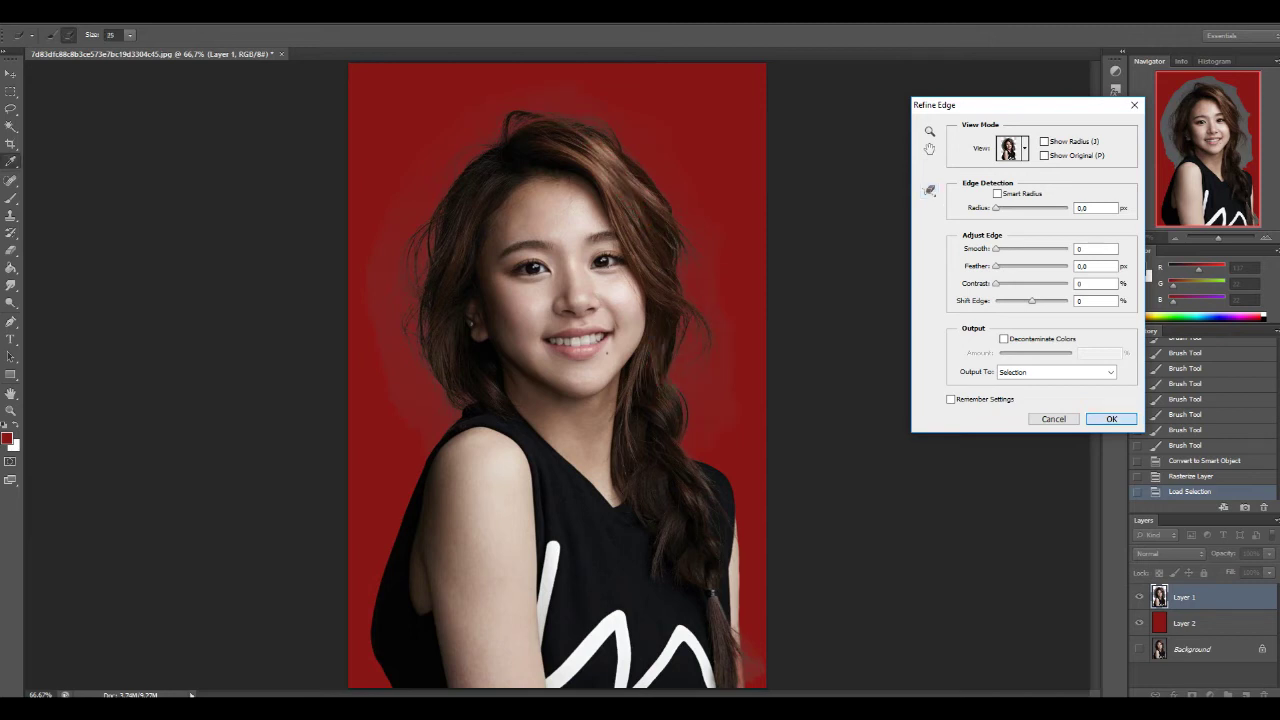
{"action": "key", "text": "Return"}
- Copy the refined cutout to Layer 3, remove the old layer, and erase leftover edges at size 150
{"action": "key", "text": "ctrl+j"}
{"action": "key", "text": "b"}
{"action": "right_click", "coordinate": [410, 322]}
{"action": "type", "text": "150"}
{"action": "key", "text": "Return"}
{"action": "left_click", "coordinate": [345, 300]}
{"action": "left_click", "coordinate": [597, 64]}
{"action": "left_click", "coordinate": [731, 251]}
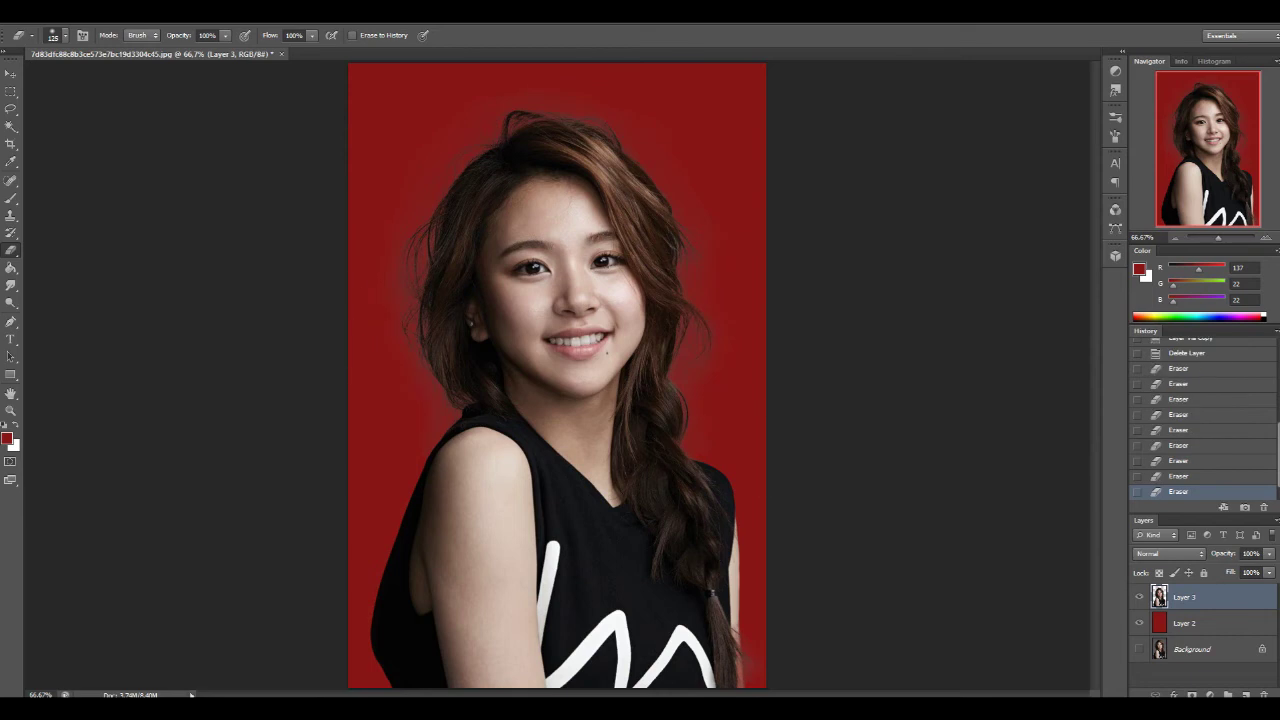
- Place the floral photo behind the cutout, position it, and Gaussian-blur it
{"action": "key", "text": "ctrl+o"}
{"action": "key", "text": "ctrl+t"}
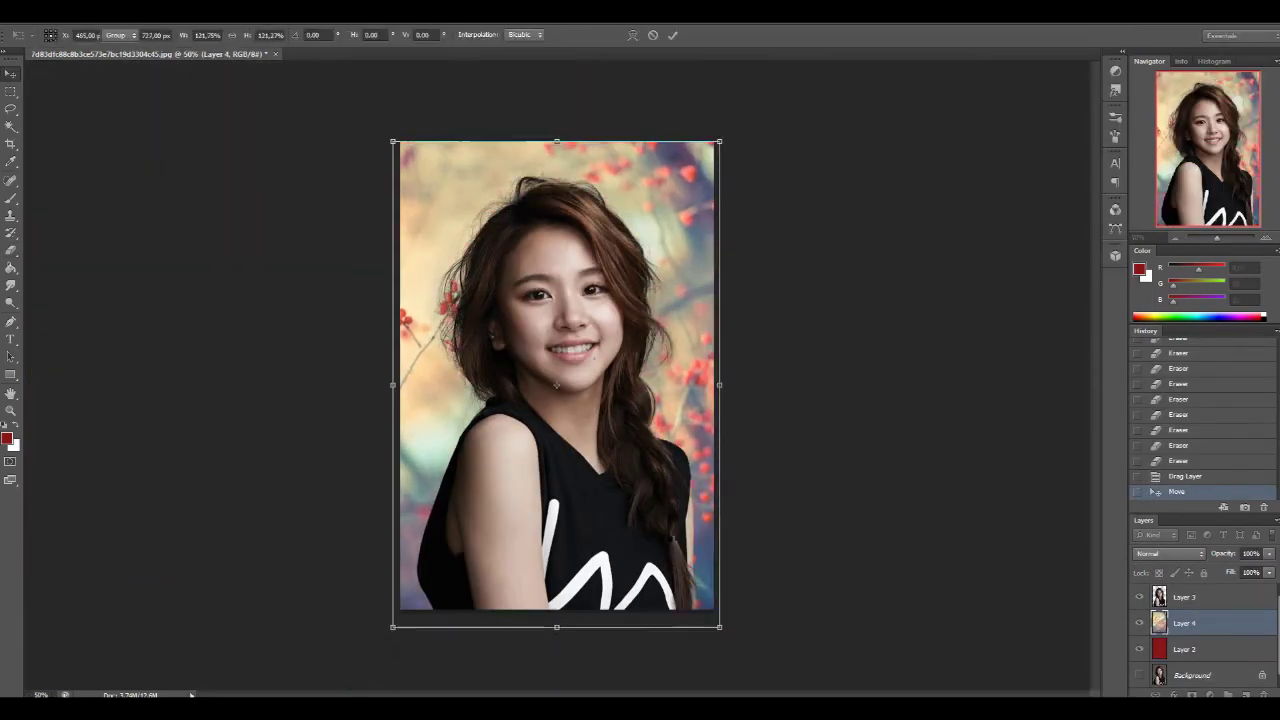
{"action": "key", "text": "Return"}
{"action": "key", "text": "Up"}
{"action": "key", "text": "ctrl+alt+f"}
{"action": "key", "text": "Return"}
{"action": "key", "text": "ctrl+0"}
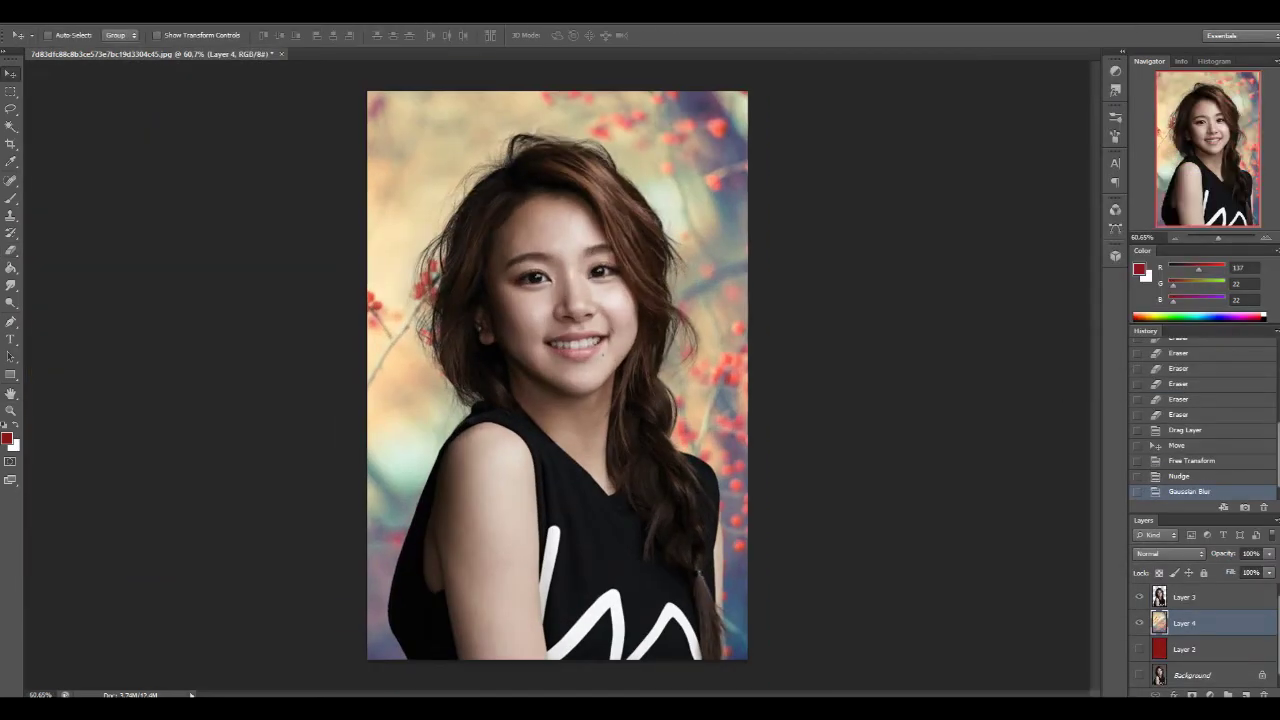
- Duplicate the cutout, flip the background horizontally, and burn shadows in the hair, neck and arm
{"action": "key", "text": "ctrl+j"}
{"action": "key", "text": "o"}
{"action": "key", "text": "ctrl+minus"}
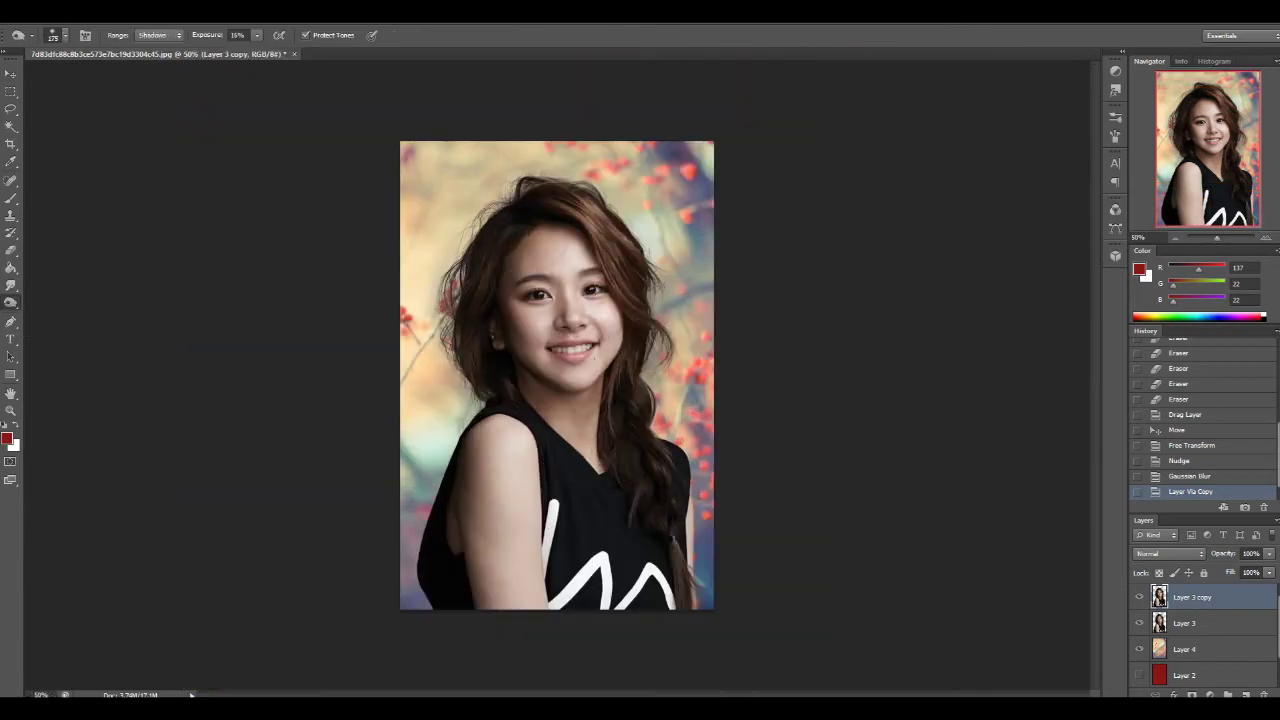
{"action": "key", "text": "ctrl+t"}
{"action": "key", "text": "Return"}
{"action": "left_click_drag", "start_coordinate": [500, 229], "coordinate": [534, 397]}
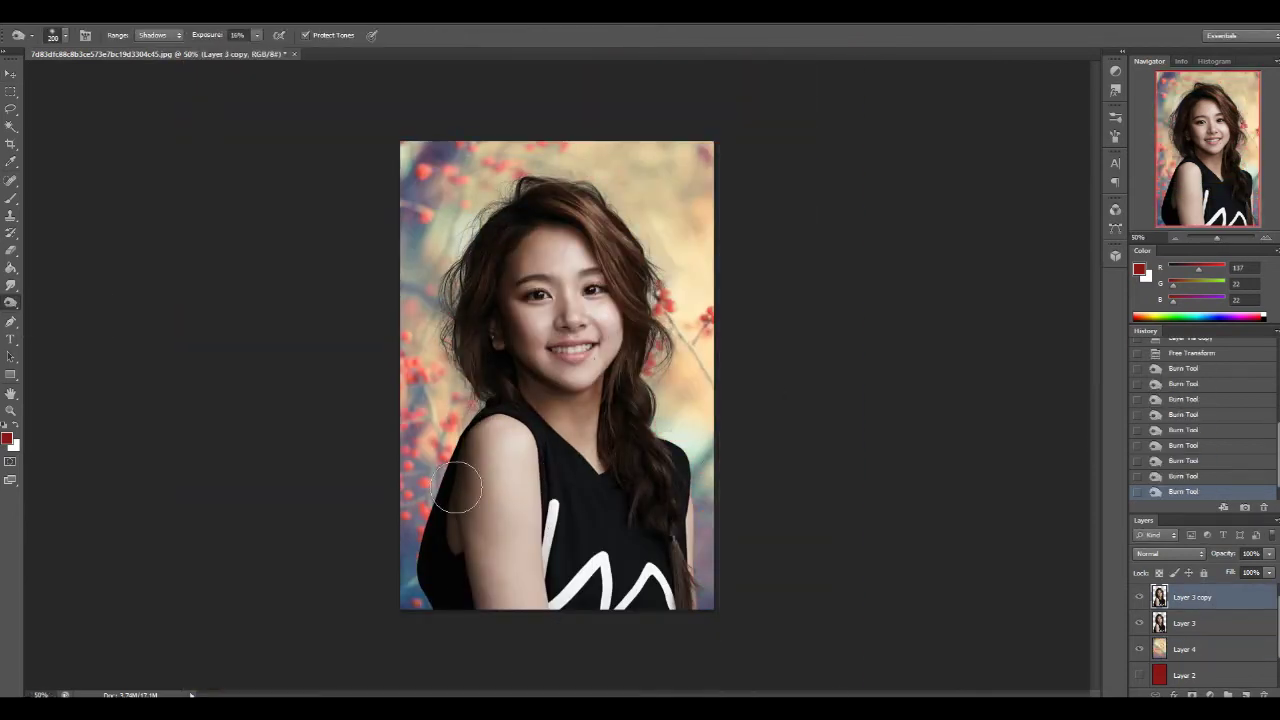
{"action": "left_click_drag", "start_coordinate": [457, 488], "coordinate": [458, 585]}
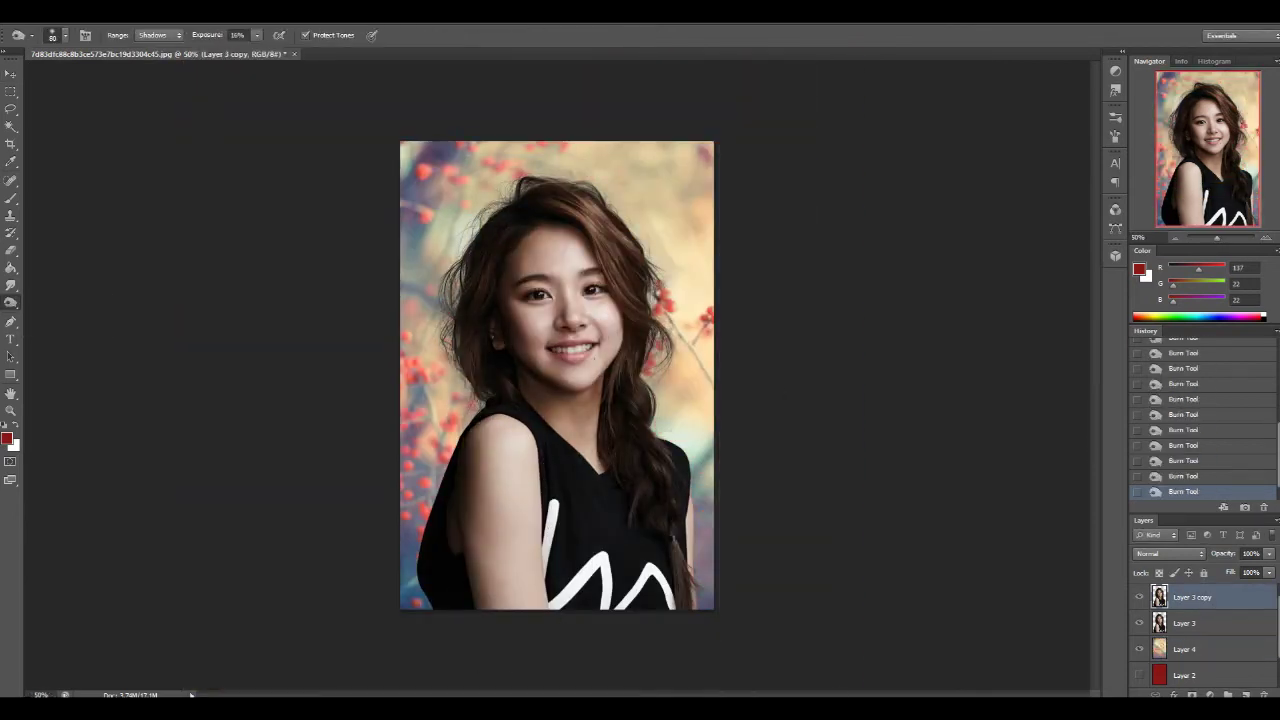
- Dodge highlights on the arm and face and hide the original cutout layer
{"action": "right_click", "coordinate": [10, 302]}
{"action": "left_click", "coordinate": [60, 301]}
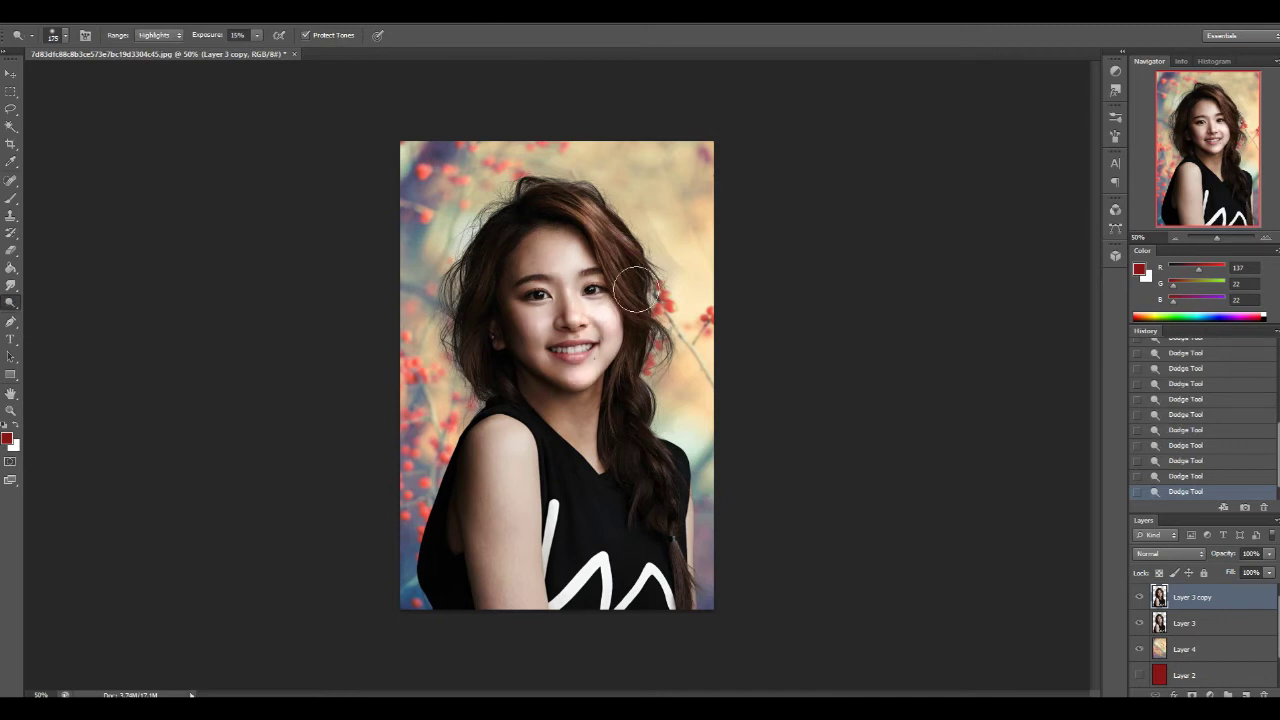
{"action": "left_click_drag", "start_coordinate": [672, 446], "coordinate": [525, 560]}
{"action": "key", "text": "bracketright"}
{"action": "left_click", "coordinate": [1138, 623]}
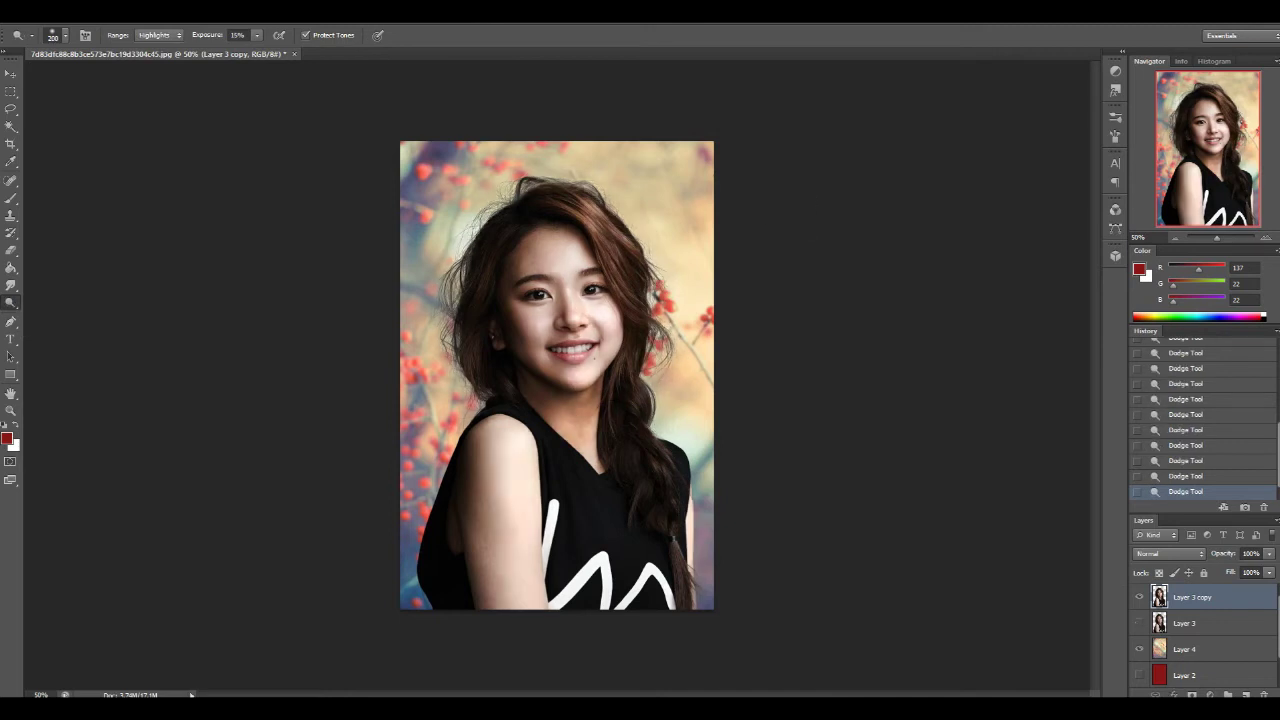
- Add a new colour layer clipped to the portrait for painting
{"action": "right_click", "coordinate": [1195, 597]}
{"action": "left_click", "coordinate": [1157, 246]}
{"action": "key", "text": "b"}
{"action": "right_click", "coordinate": [585, 300]}
- Paint lighter orange tones on the hair and pink on the arm, erasing overspill
{"action": "mouse_move", "coordinate": [749, 229]}
{"action": "left_mouse_down"}
{"action": "mouse_move", "coordinate": [600, 218]}
{"action": "mouse_move", "coordinate": [560, 300]}
{"action": "left_mouse_up"}
{"action": "left_click_drag", "start_coordinate": [500, 460], "coordinate": [540, 580]}
{"action": "left_click_drag", "start_coordinate": [540, 280], "coordinate": [580, 400]}
{"action": "key", "text": "e"}
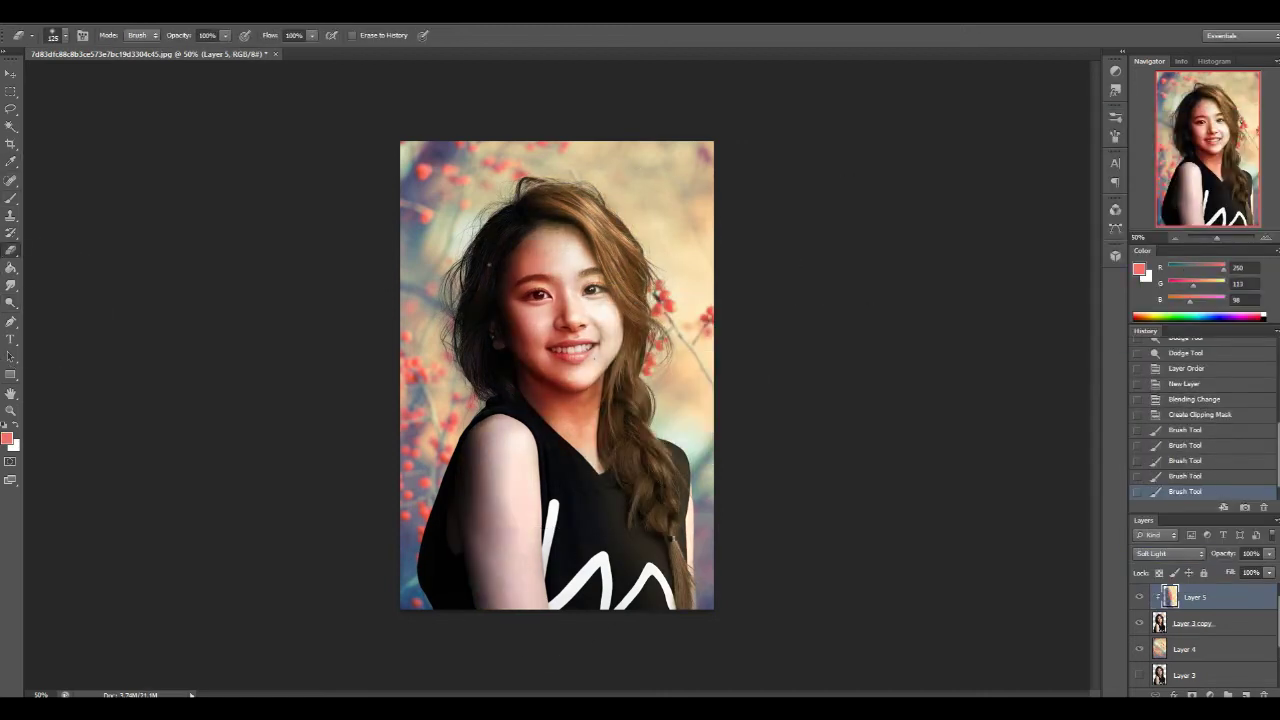
{"action": "mouse_move", "coordinate": [590, 250]}
{"action": "left_mouse_down"}
{"action": "mouse_move", "coordinate": [571, 400]}
{"action": "mouse_move", "coordinate": [608, 590]}
{"action": "mouse_move", "coordinate": [640, 560]}
{"action": "left_mouse_up"}
{"action": "key", "text": "b"}
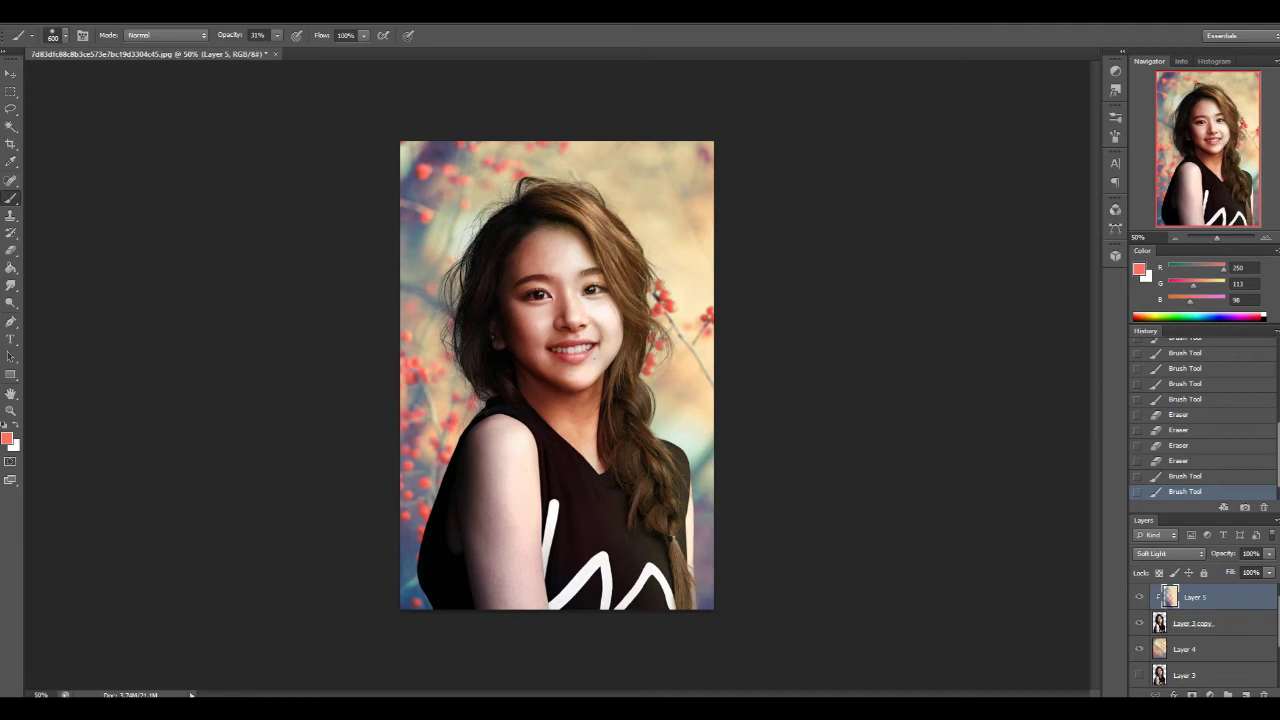
- Shift the painted tones with a Hue/Saturation adjustment
{"action": "left_click", "coordinate": [90, 10]}
{"action": "left_click", "coordinate": [260, 126]}
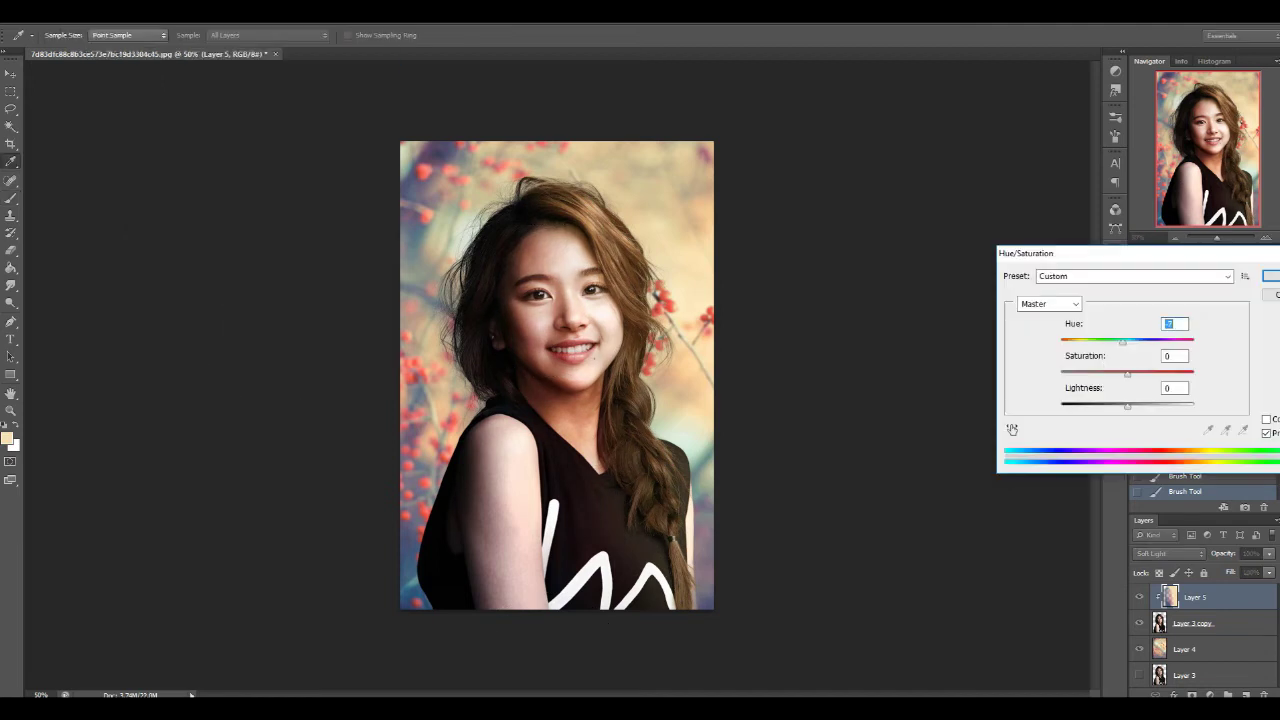
{"action": "key", "text": "Return"}
- Add a Soft Light layer above the background photo filled with a colour gradient
{"action": "left_click", "coordinate": [1184, 649]}
{"action": "left_click", "coordinate": [1170, 553]}
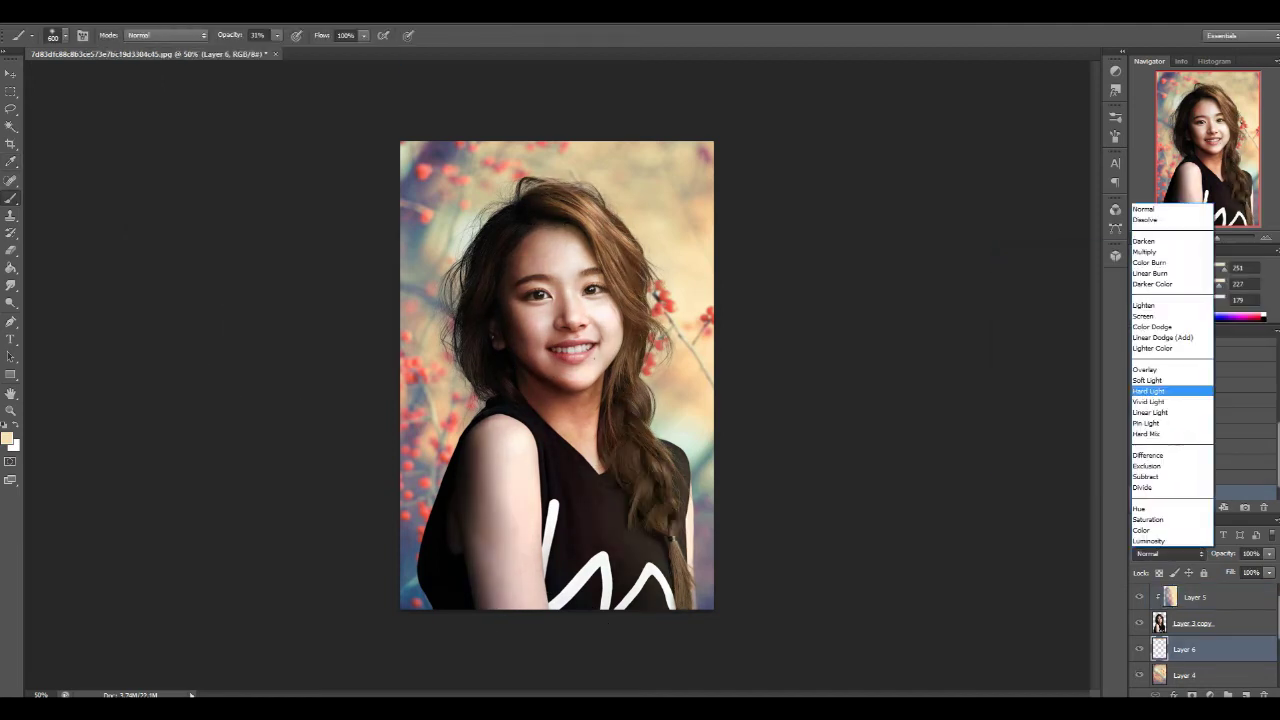
{"action": "left_click", "coordinate": [1160, 391]}
{"action": "left_click", "coordinate": [68, 35]}
{"action": "left_click_drag", "start_coordinate": [420, 580], "coordinate": [700, 170]}
{"action": "left_click_drag", "start_coordinate": [1268, 568], "coordinate": [1237, 568]}
- Add a clipped Soft Light layer with a warm gradient over the portrait and adjust its hue
{"action": "key", "text": "ctrl+alt+shift+n"}
{"action": "key", "text": "ctrl+alt+g"}
{"action": "left_click", "coordinate": [1170, 553]}
{"action": "left_click", "coordinate": [1160, 391]}
{"action": "left_click_drag", "start_coordinate": [420, 580], "coordinate": [700, 170]}
{"action": "left_click_drag", "start_coordinate": [1268, 553], "coordinate": [1237, 553]}
{"action": "key", "text": "ctrl+u"}
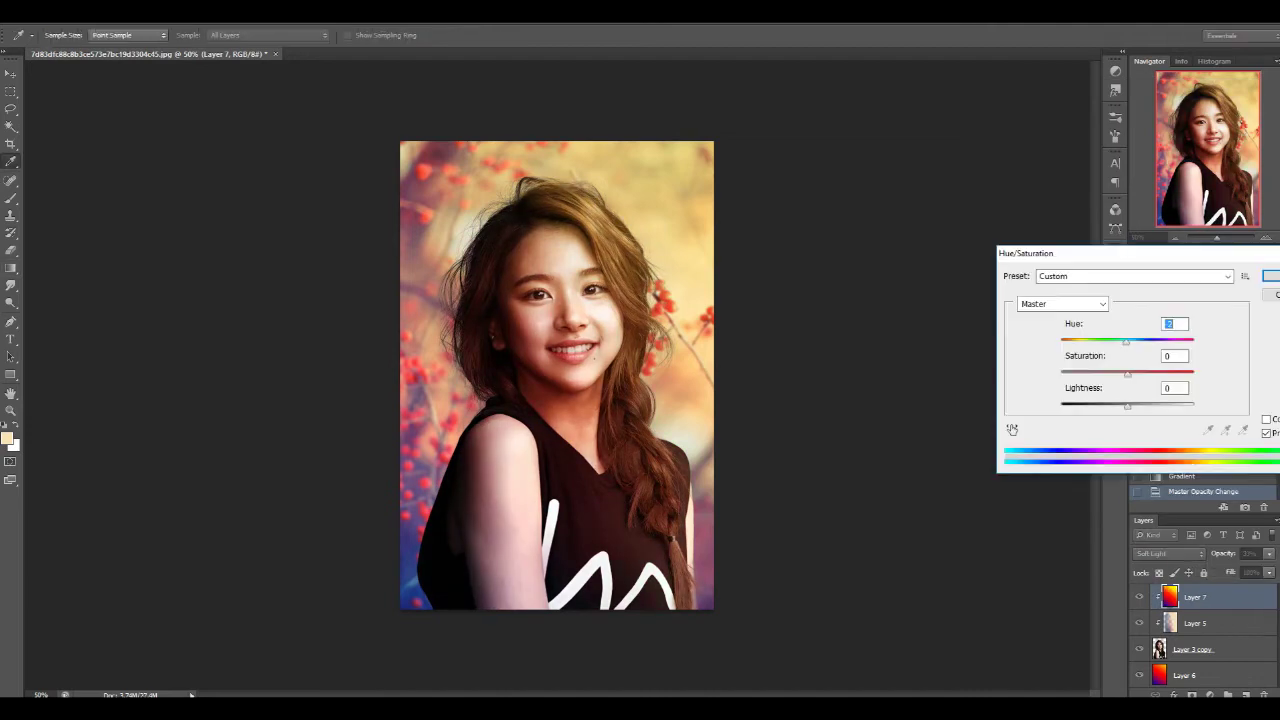
{"action": "key", "text": "Return"}
- Add two more Soft Light gradient layers, clipping the second and lowering Layer 9's opacity
{"action": "key", "text": "ctrl+alt+shift+n"}
{"action": "key", "text": "shift+alt+f"}
{"action": "left_click_drag", "start_coordinate": [420, 580], "coordinate": [700, 170]}
{"action": "left_click_drag", "start_coordinate": [316, 505], "coordinate": [826, 143]}
{"action": "key", "text": "ctrl+alt+shift+n"}
{"action": "key", "text": "ctrl+alt+g"}
{"action": "key", "text": "shift+alt+f"}
{"action": "left_click_drag", "start_coordinate": [400, 606], "coordinate": [560, 430]}
{"action": "left_click_drag", "start_coordinate": [1222, 553], "coordinate": [1205, 553]}
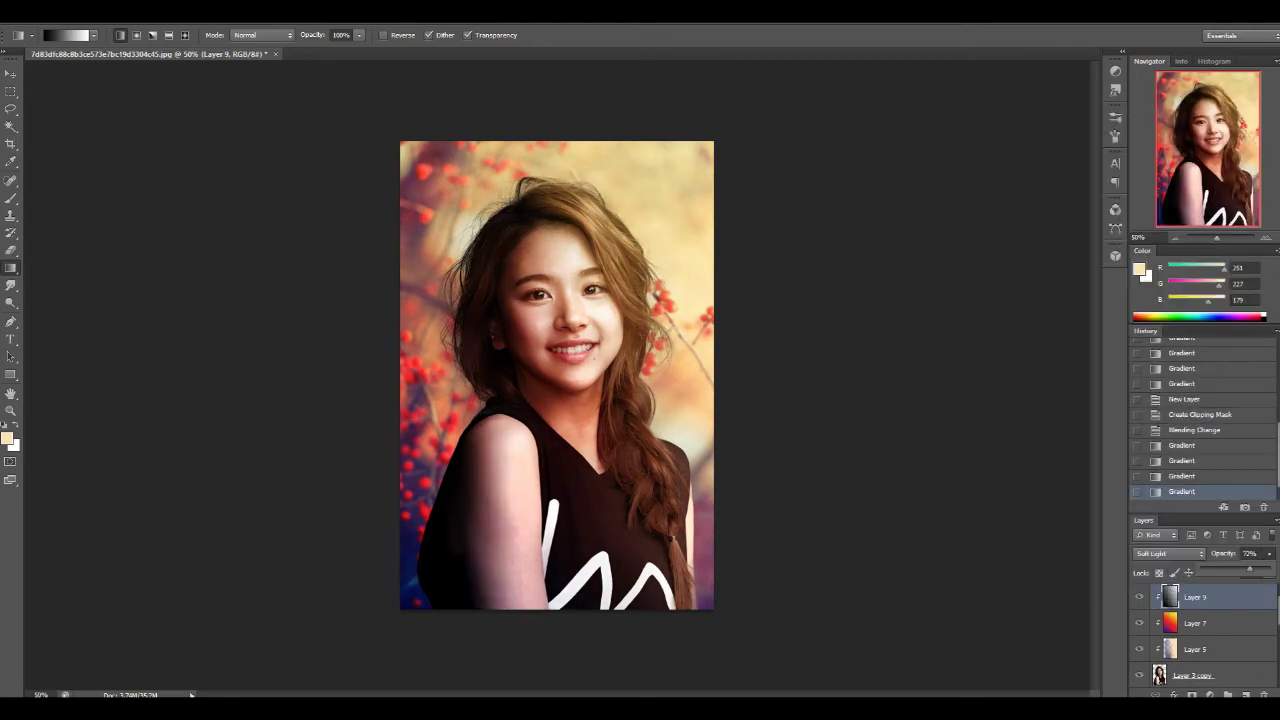
- Paint warm brown along the portrait's right edge on a new Soft Light layer
{"action": "key", "text": "ctrl+alt+shift+n"}
{"action": "left_click", "coordinate": [1170, 553]}
{"action": "left_click", "coordinate": [1170, 386]}
{"action": "key", "text": "b"}
{"action": "left_click_drag", "start_coordinate": [730, 390], "coordinate": [690, 450]}
{"action": "left_click_drag", "start_coordinate": [443, 329], "coordinate": [892, 376]}
{"action": "scroll", "coordinate": [570, 330], "scroll_direction": "up", "scroll_amount": 3}
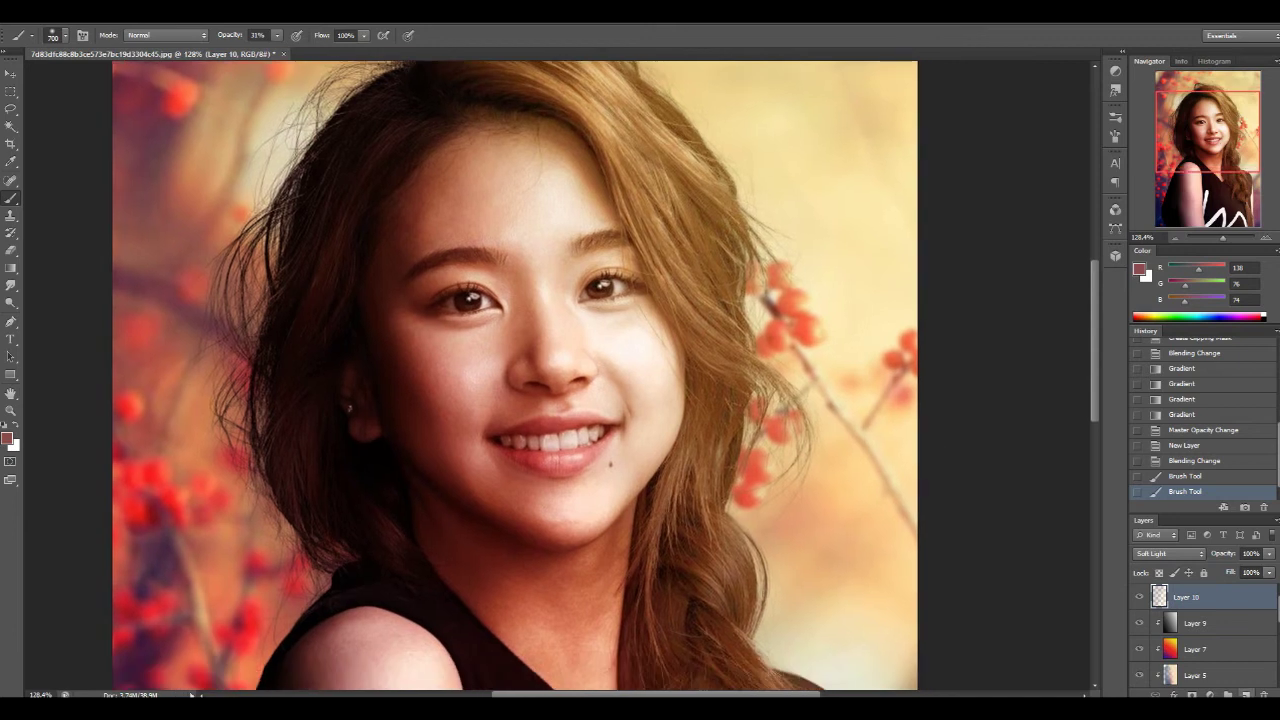
- Paint the eyes bright blue on a Linear Dodge (Add) layer, smudging and erasing strays
{"action": "key", "text": "ctrl+alt+shift+n"}
{"action": "key", "text": "shift+alt+w"}
{"action": "left_click_drag", "start_coordinate": [593, 288], "coordinate": [607, 290]}
{"action": "key", "text": "r"}
{"action": "key", "text": "e"}
{"action": "key", "text": "r"}
{"action": "left_click_drag", "start_coordinate": [595, 288], "coordinate": [606, 290]}
{"action": "key", "text": "ctrl+0"}
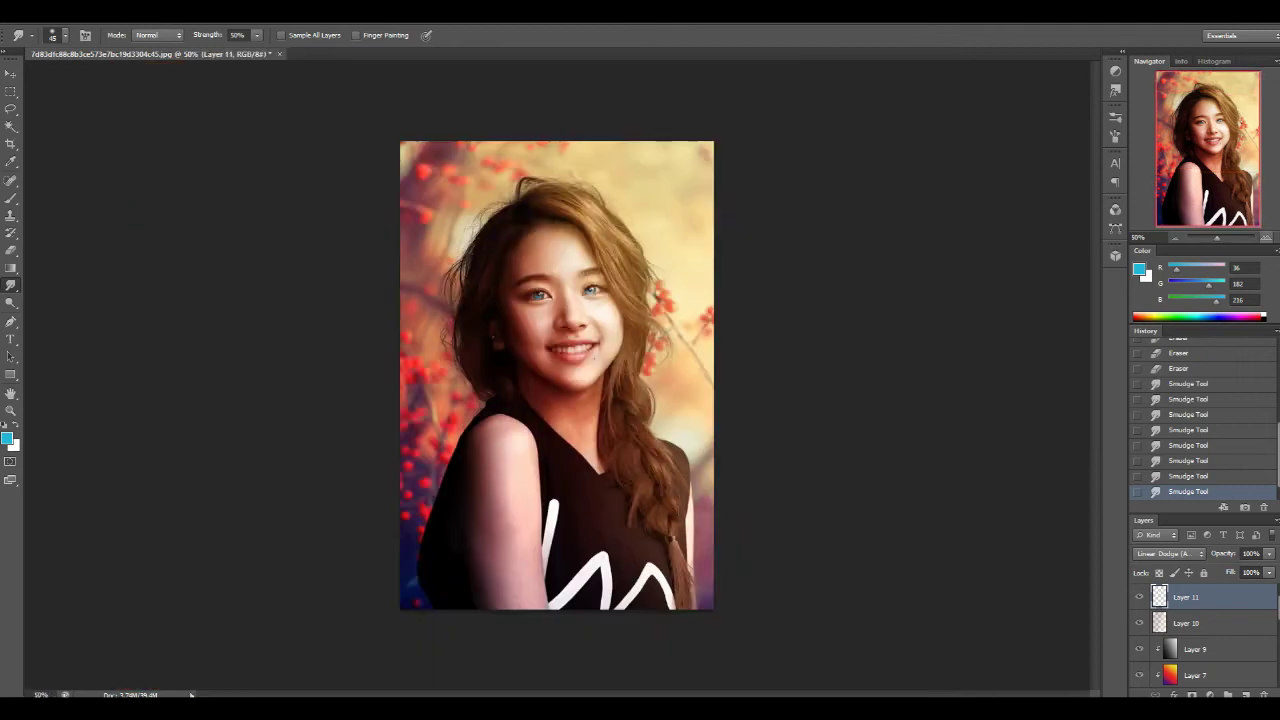
{"action": "key", "text": "ctrl+plus"}
- Reshape the eyebrow in Liquify with an enlarged Forward Warp brush
{"action": "left_click", "coordinate": [215, 10]}
{"action": "left_click", "coordinate": [240, 105]}
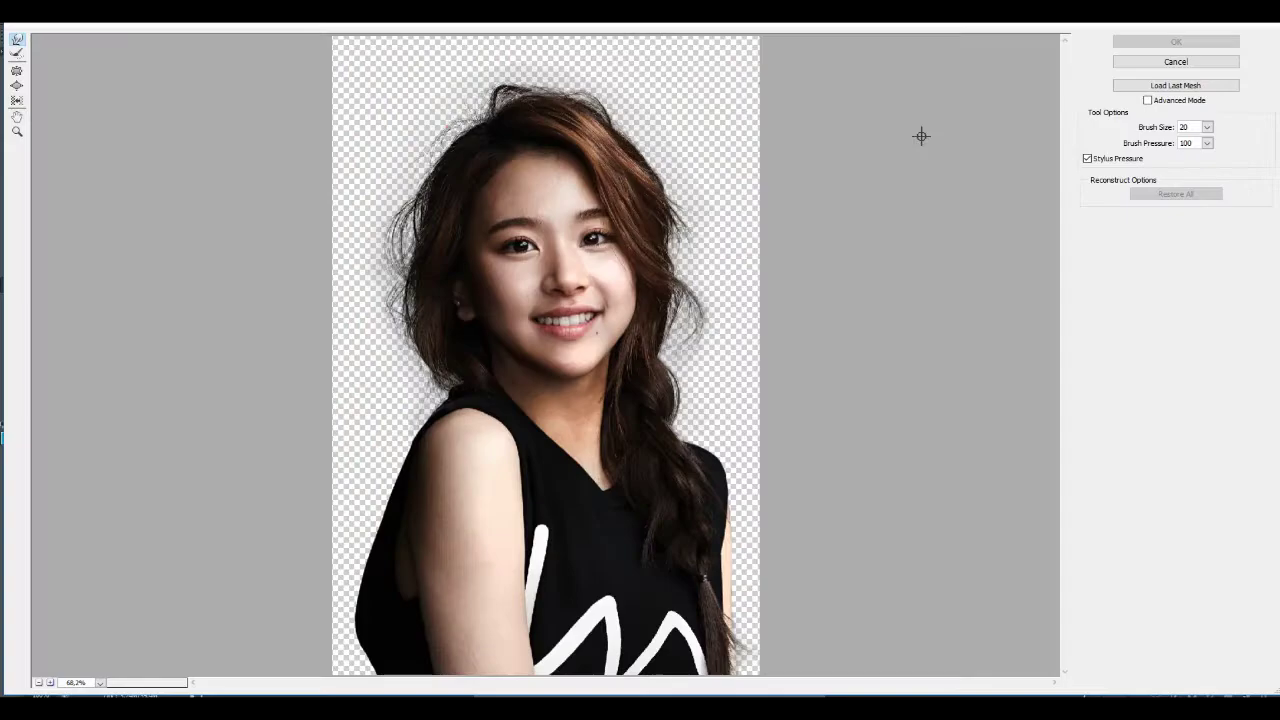
{"action": "key", "text": "ctrl+plus"}
{"action": "key", "text": "ctrl+plus"}
{"action": "key", "text": "bracketright"}
{"action": "key", "text": "bracketright"}
{"action": "key", "text": "bracketright"}
{"action": "mouse_move", "coordinate": [374, 249]}
{"action": "left_mouse_down"}
{"action": "mouse_move", "coordinate": [486, 186]}
{"action": "mouse_move", "coordinate": [520, 194]}
{"action": "mouse_move", "coordinate": [737, 157]}
{"action": "left_mouse_up"}
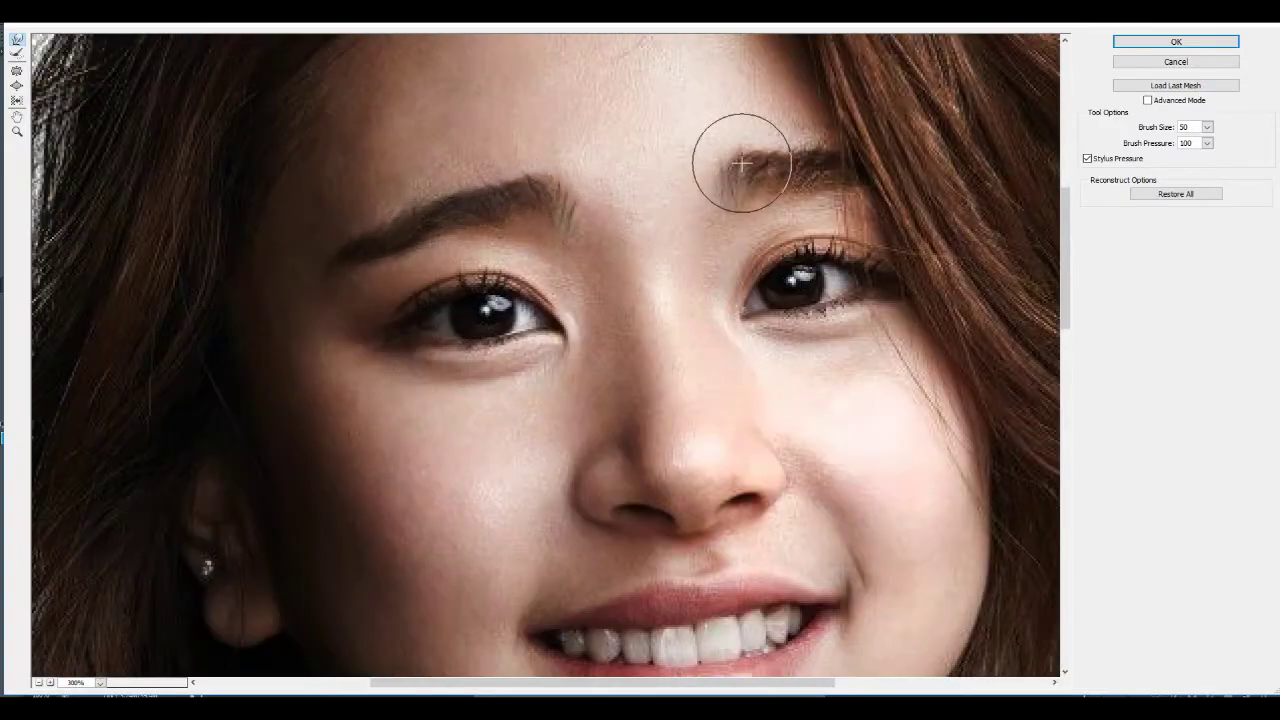
{"action": "scroll", "coordinate": [808, 429], "scroll_direction": "down", "scroll_amount": 3}
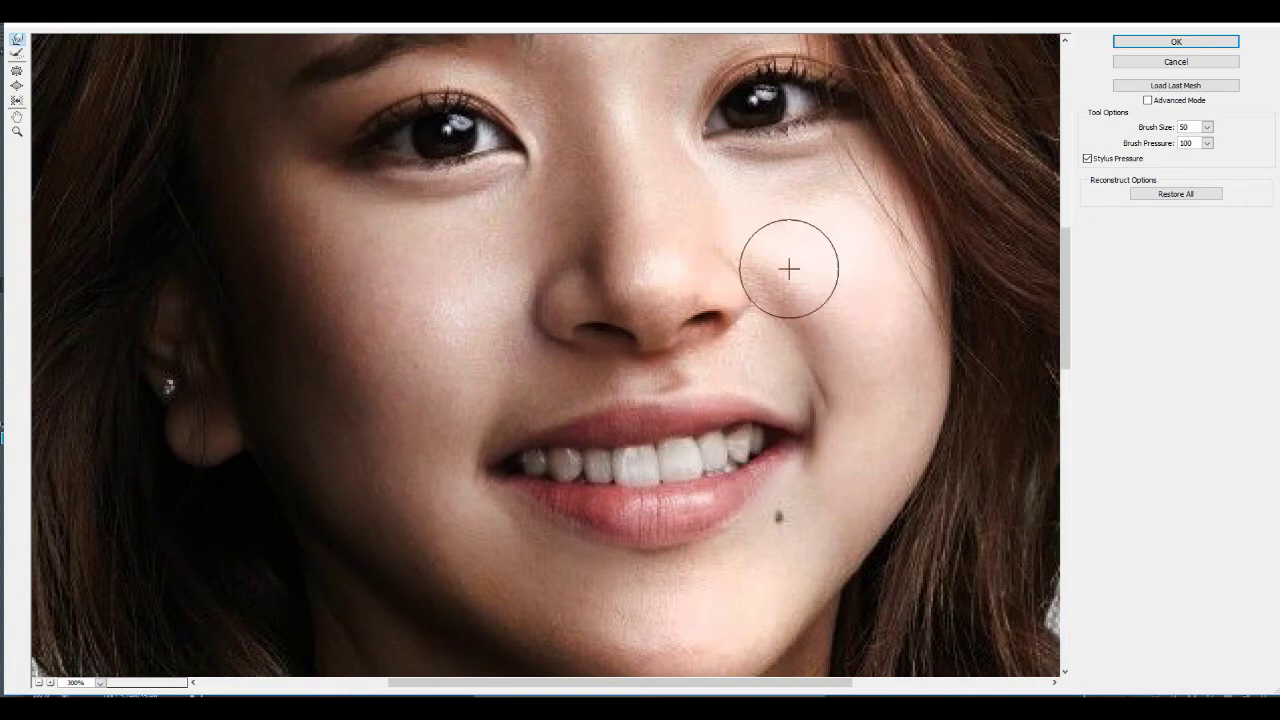
- Compare the Liquify result against the original, then reapply the face reshaping
{"action": "key", "text": "Return"}
{"action": "key", "text": "ctrl+z"}
{"action": "key", "text": "ctrl+minus"}
{"action": "key", "text": "ctrl+shift+x"}
{"action": "key", "text": "Escape"}
{"action": "key", "text": "ctrl+shift+x"}
{"action": "key", "text": "ctrl+plus"}
{"action": "key", "text": "ctrl+plus"}
{"action": "key", "text": "ctrl+plus"}
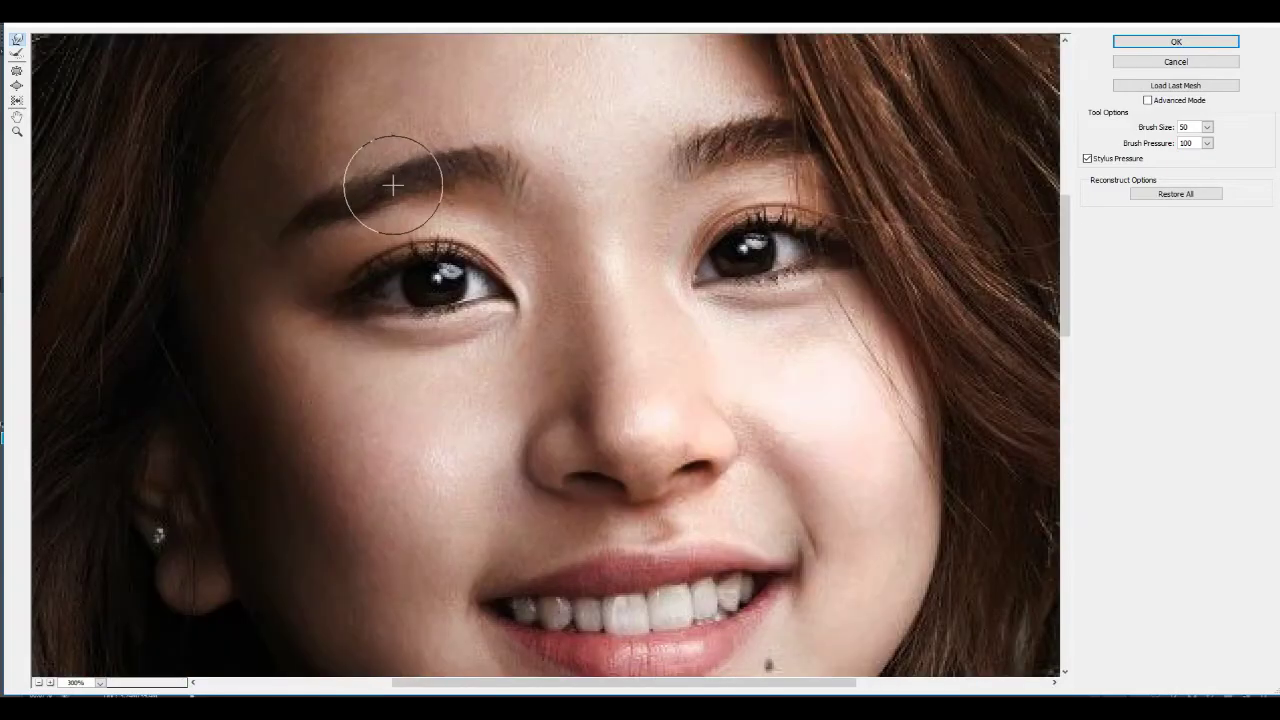
{"action": "key", "text": "ctrl+minus"}
{"action": "key", "text": "ctrl+minus"}
{"action": "key", "text": "ctrl+minus"}
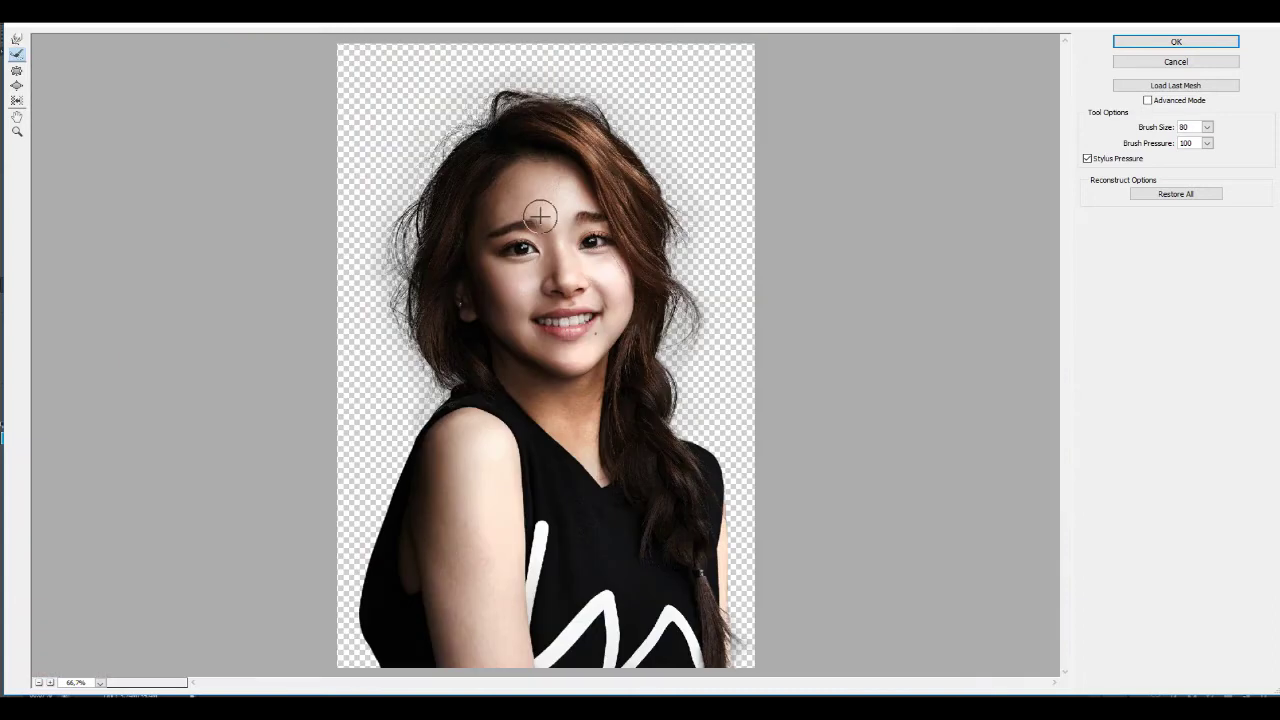
{"action": "key", "text": "Return"}
- Paint red blush on the cheek on a new Soft Light layer
{"action": "left_click", "coordinate": [1170, 553]}
{"action": "left_click", "coordinate": [1139, 268]}
{"action": "left_click", "coordinate": [1243, 128]}
{"action": "mouse_move", "coordinate": [520, 300]}
{"action": "left_mouse_down"}
{"action": "mouse_move", "coordinate": [560, 280]}
{"action": "mouse_move", "coordinate": [512, 330]}
{"action": "left_mouse_up"}
{"action": "key", "text": "r"}
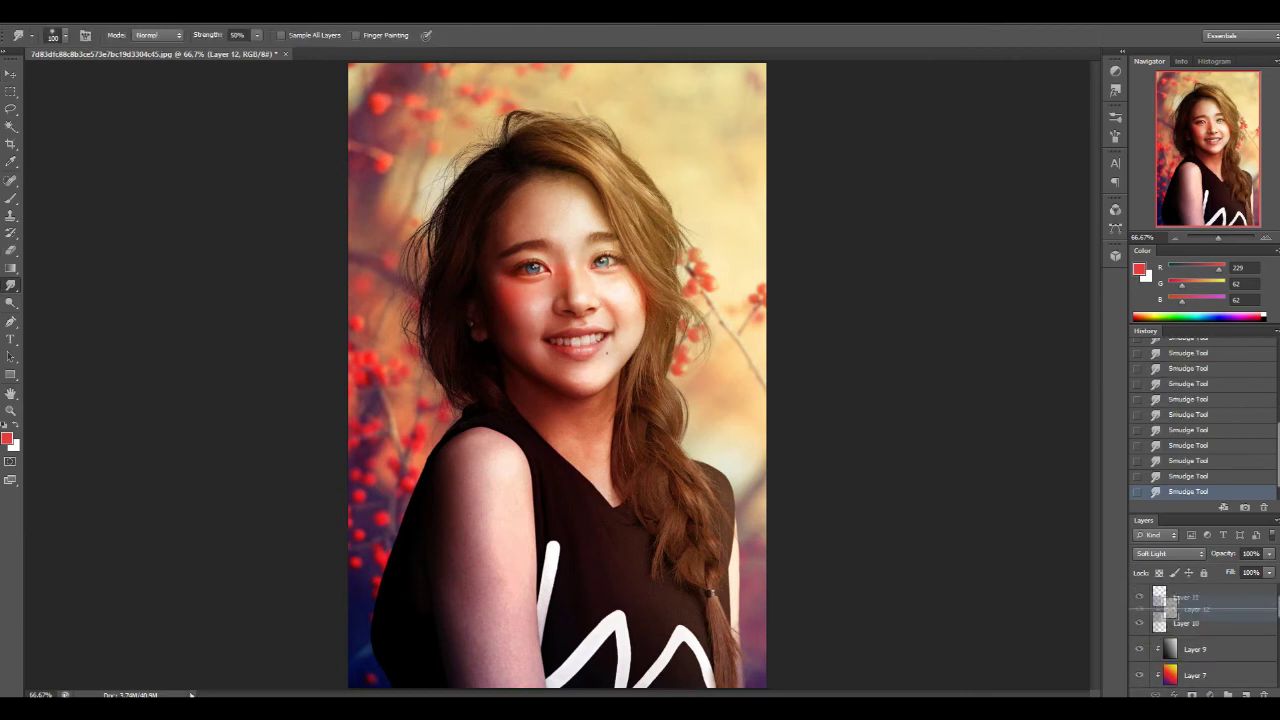
- Tone the pink glow with Hue/Saturation and erase it from the lower body
{"action": "key", "text": "e"}
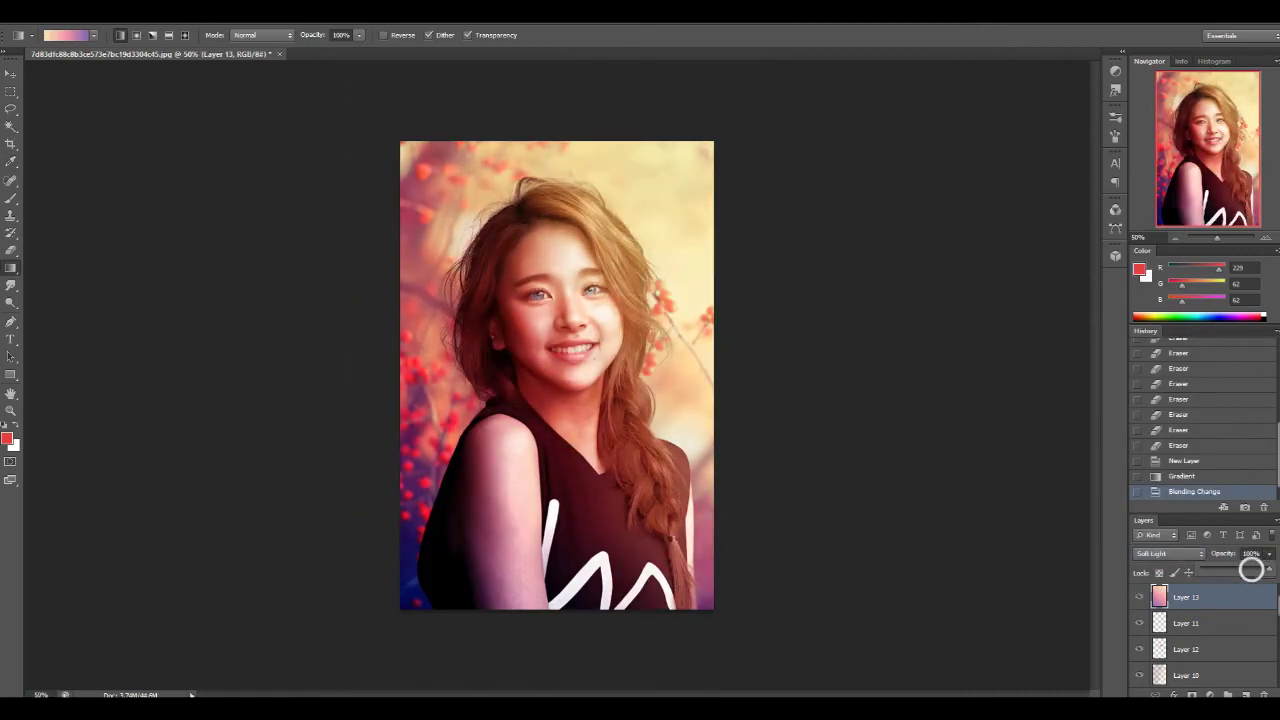
{"action": "left_click", "coordinate": [260, 114]}
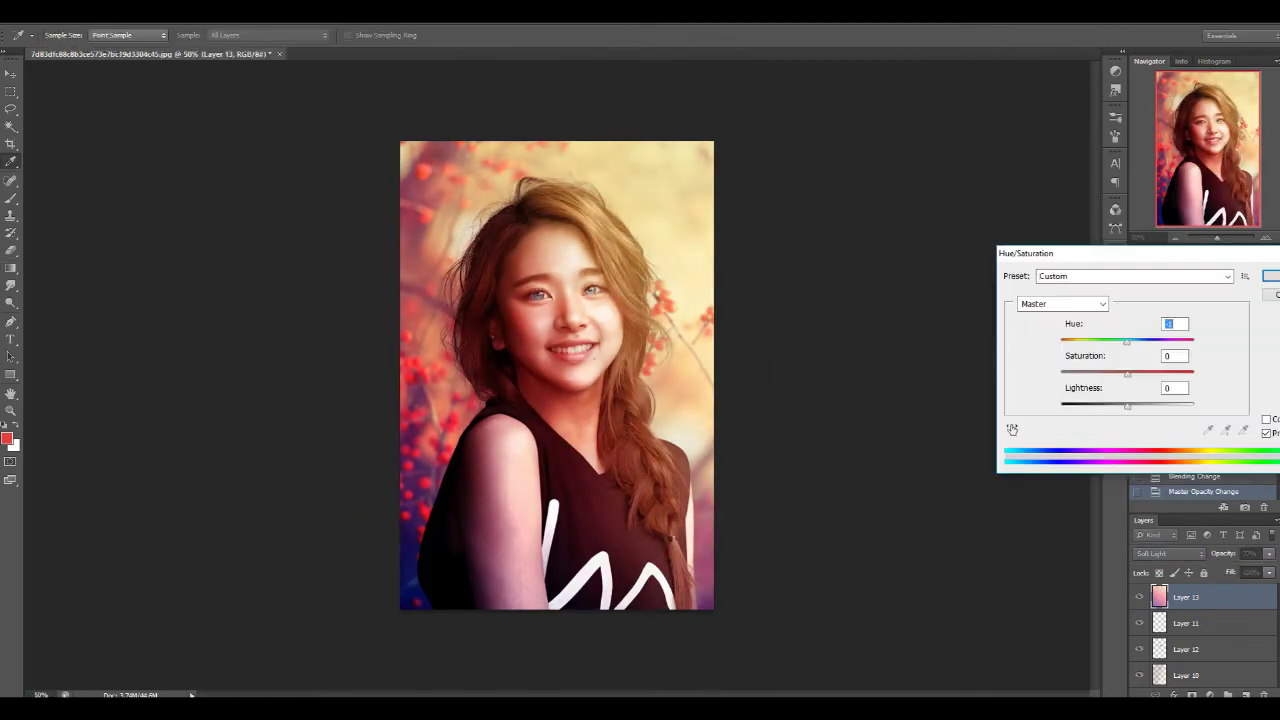
{"action": "key", "text": "Return"}
{"action": "key", "text": "e"}
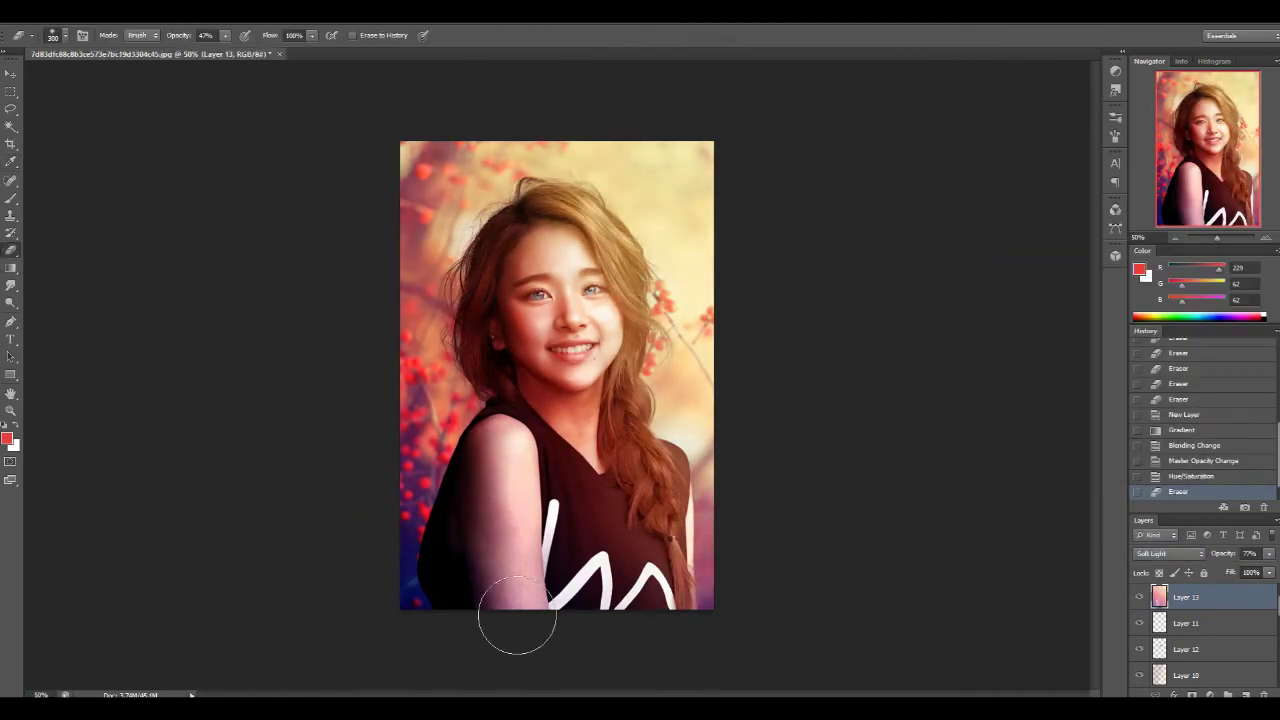
{"action": "left_click_drag", "start_coordinate": [508, 440], "coordinate": [508, 590]}
{"action": "left_click_drag", "start_coordinate": [500, 510], "coordinate": [510, 600]}
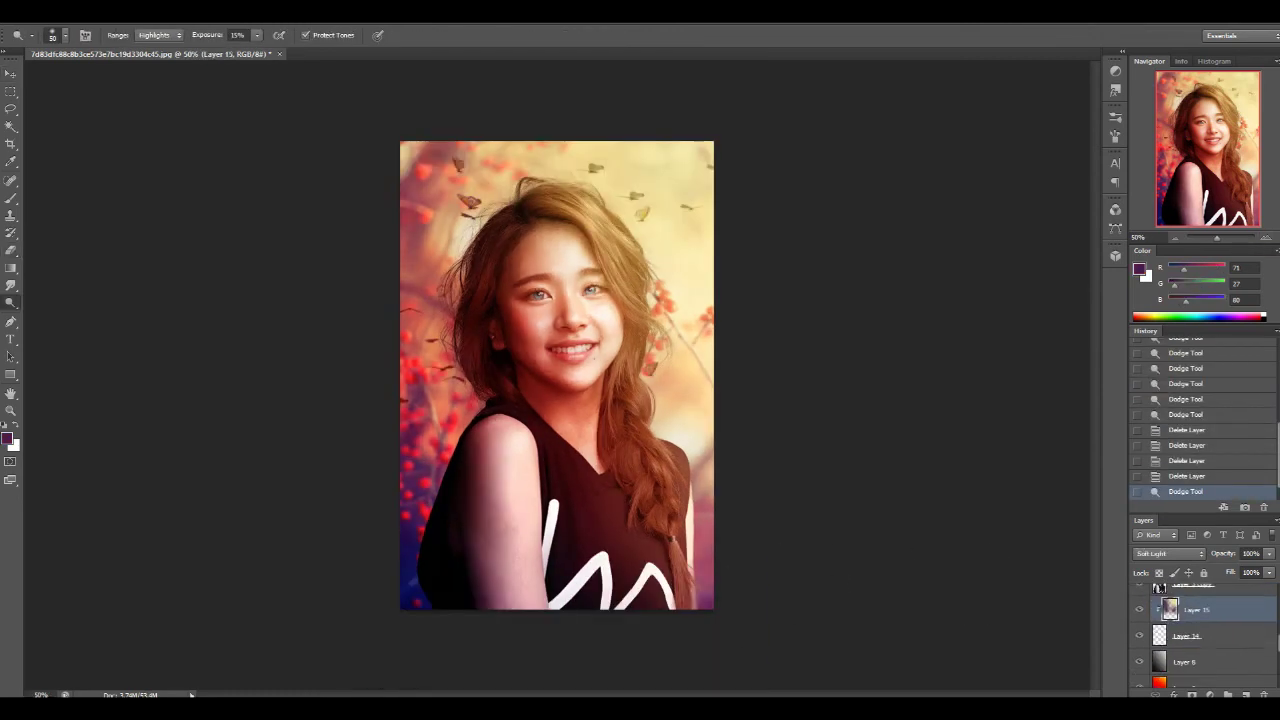
- Paint butterflies around her hair with butterfly brush shapes, erasing stray strokes
{"action": "key", "text": "b"}
{"action": "key", "text": "F5"}
{"action": "key", "text": "F5"}
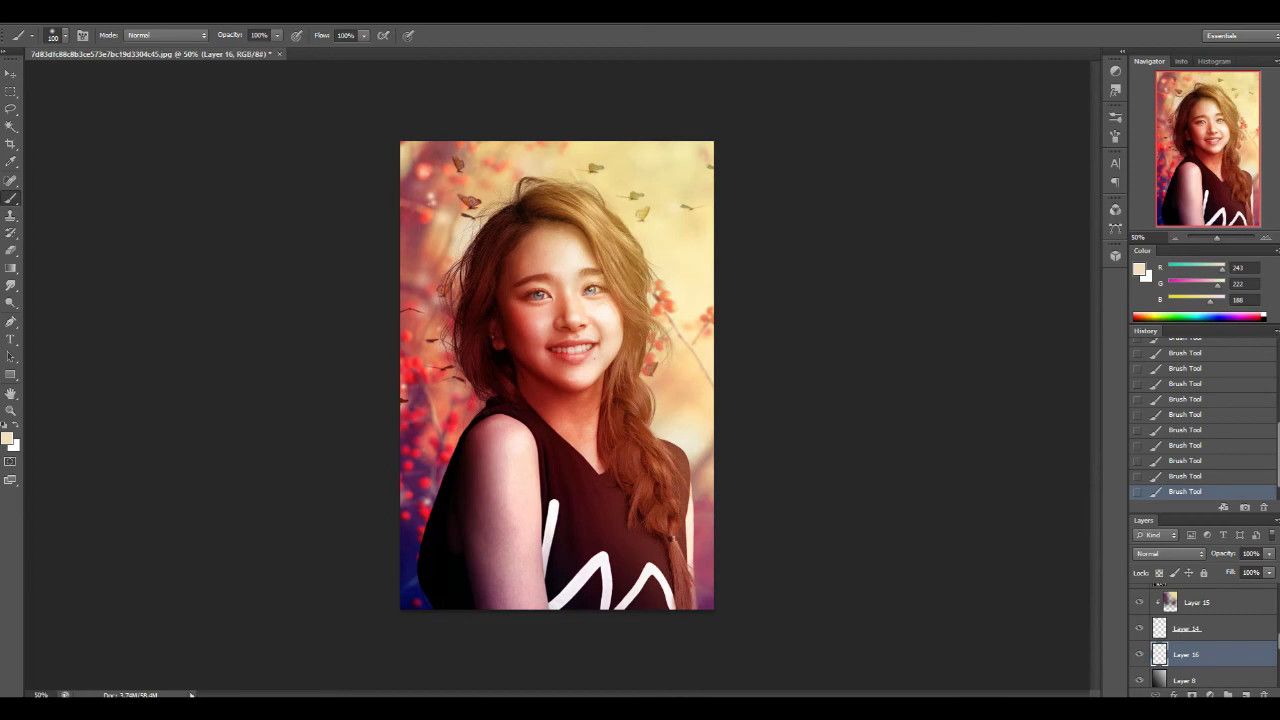
{"action": "key", "text": "F5"}
{"action": "key", "text": "F5"}
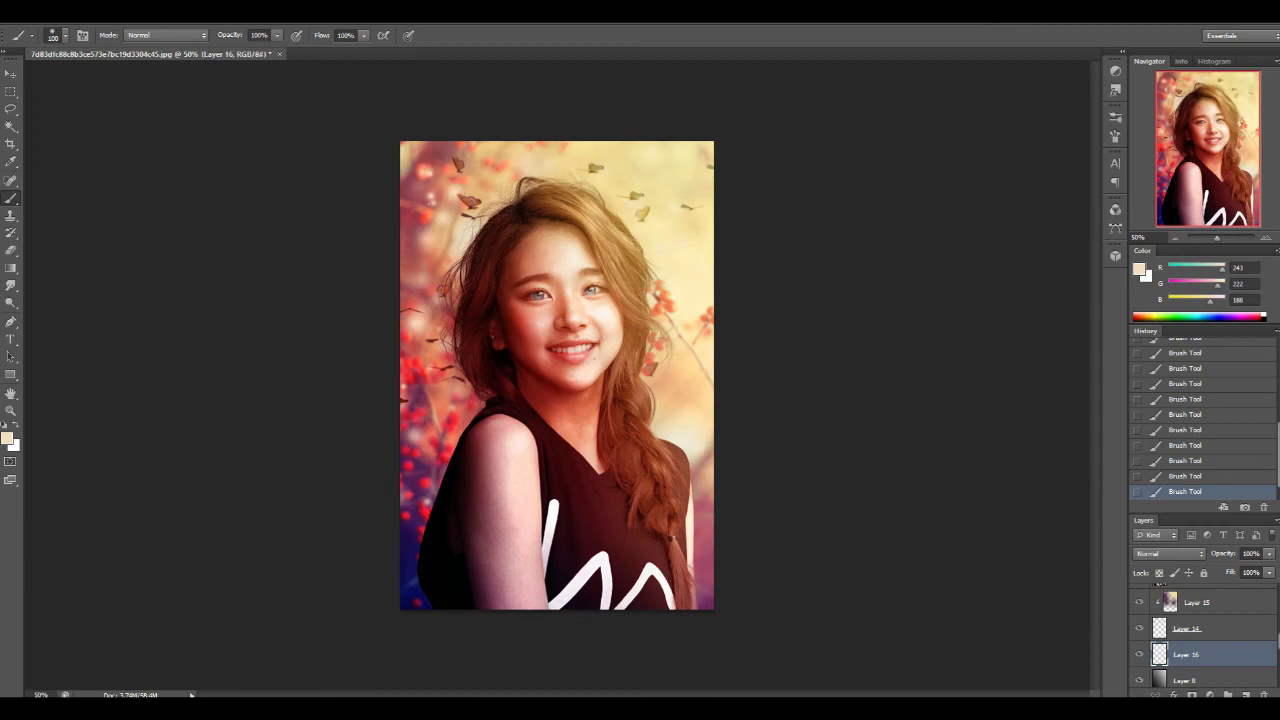
{"action": "key", "text": "e"}
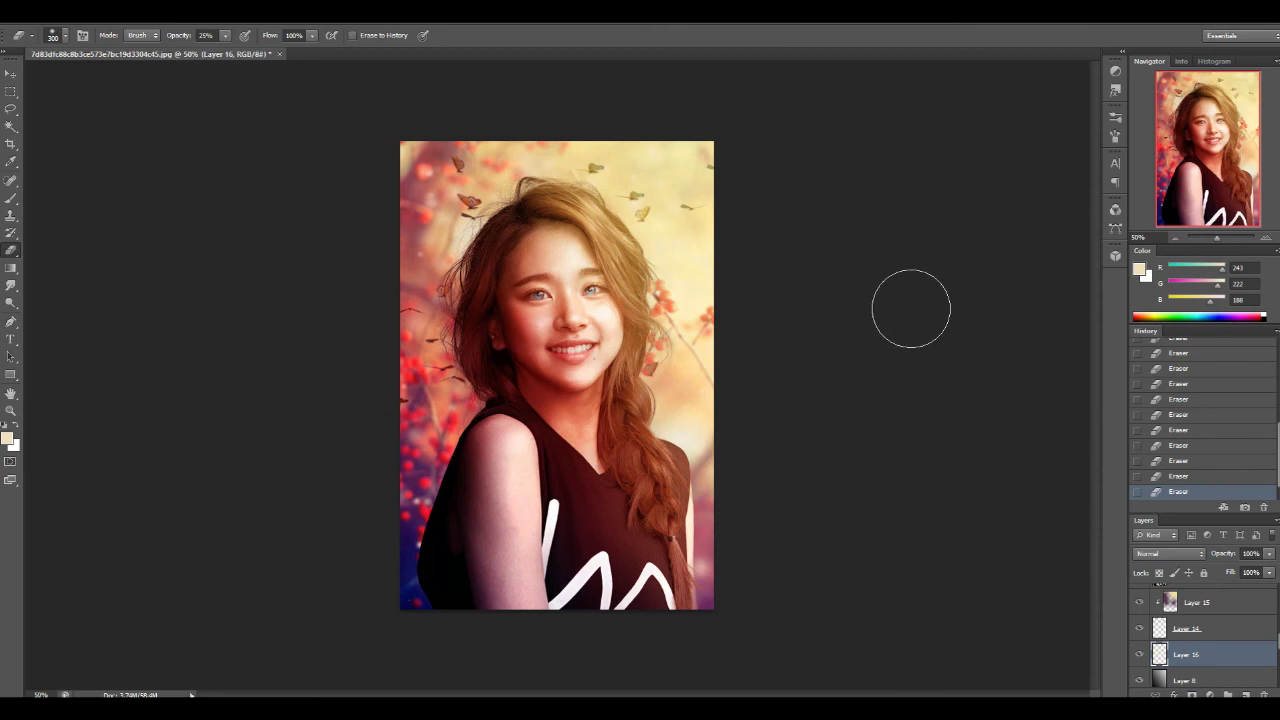
{"action": "scroll", "coordinate": [1205, 638], "scroll_direction": "down", "scroll_amount": 2}
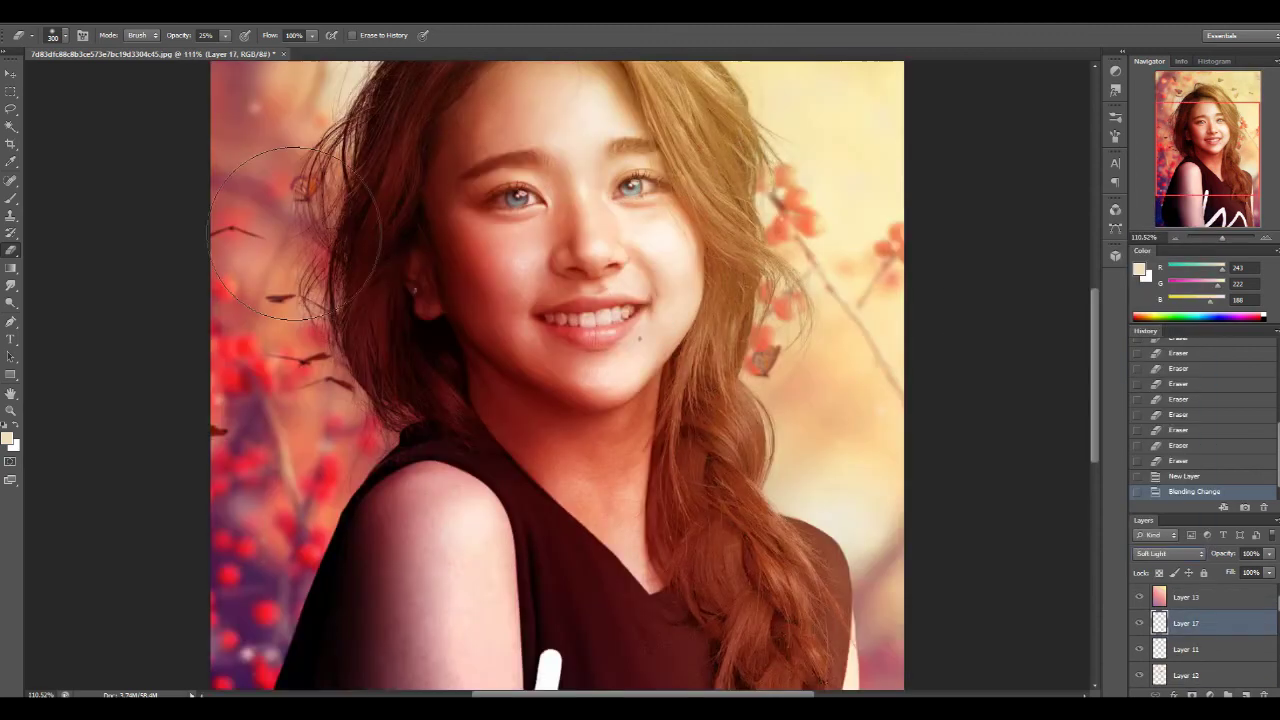
- Paint the lips a deeper magenta-red, smudge them, and adjust Hue/Saturation
{"action": "key", "text": "F5"}
{"action": "mouse_move", "coordinate": [570, 318]}
{"action": "left_mouse_down"}
{"action": "mouse_move", "coordinate": [640, 318]}
{"action": "mouse_move", "coordinate": [605, 340]}
{"action": "mouse_move", "coordinate": [640, 355]}
{"action": "mouse_move", "coordinate": [618, 292]}
{"action": "left_mouse_up"}
{"action": "key", "text": "F5"}
{"action": "left_click", "coordinate": [595, 330], "text": "alt"}
{"action": "key", "text": "r"}
{"action": "key", "text": "ctrl+u"}
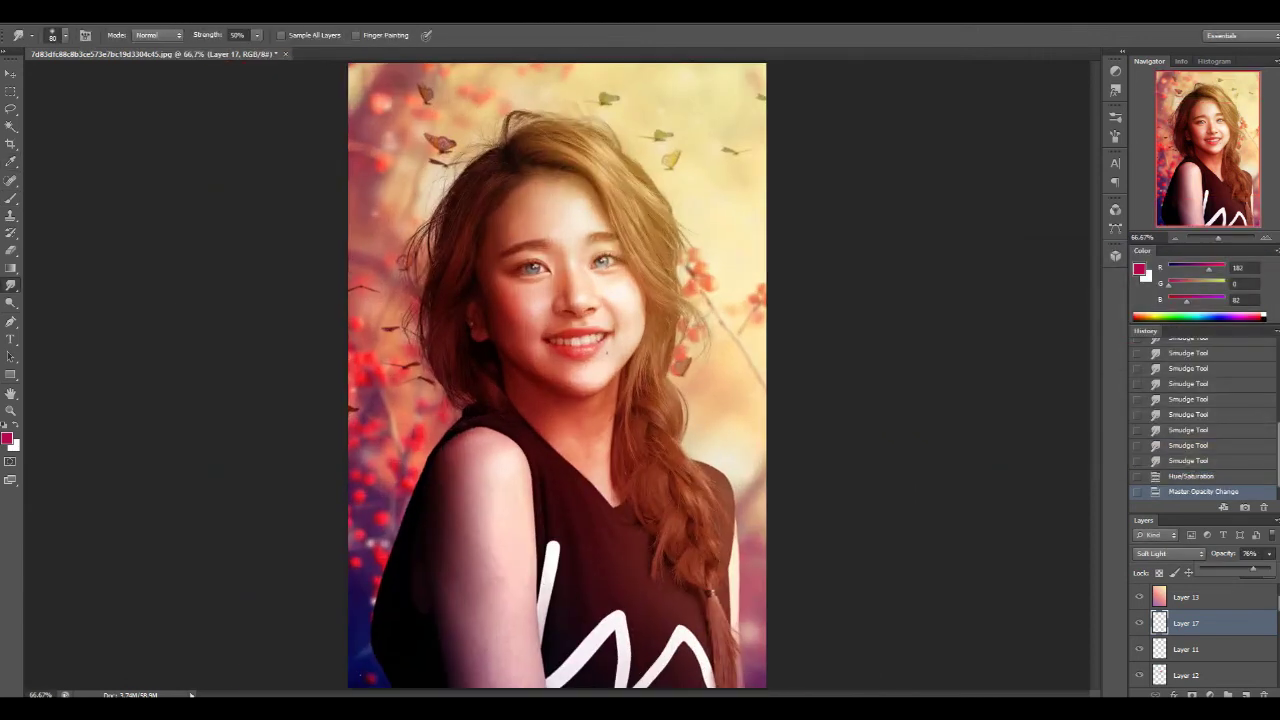
- Merge all visible layers into Layer 17 and start Selective Color on the Yellows
{"action": "key", "text": "ctrl+shift+e"}
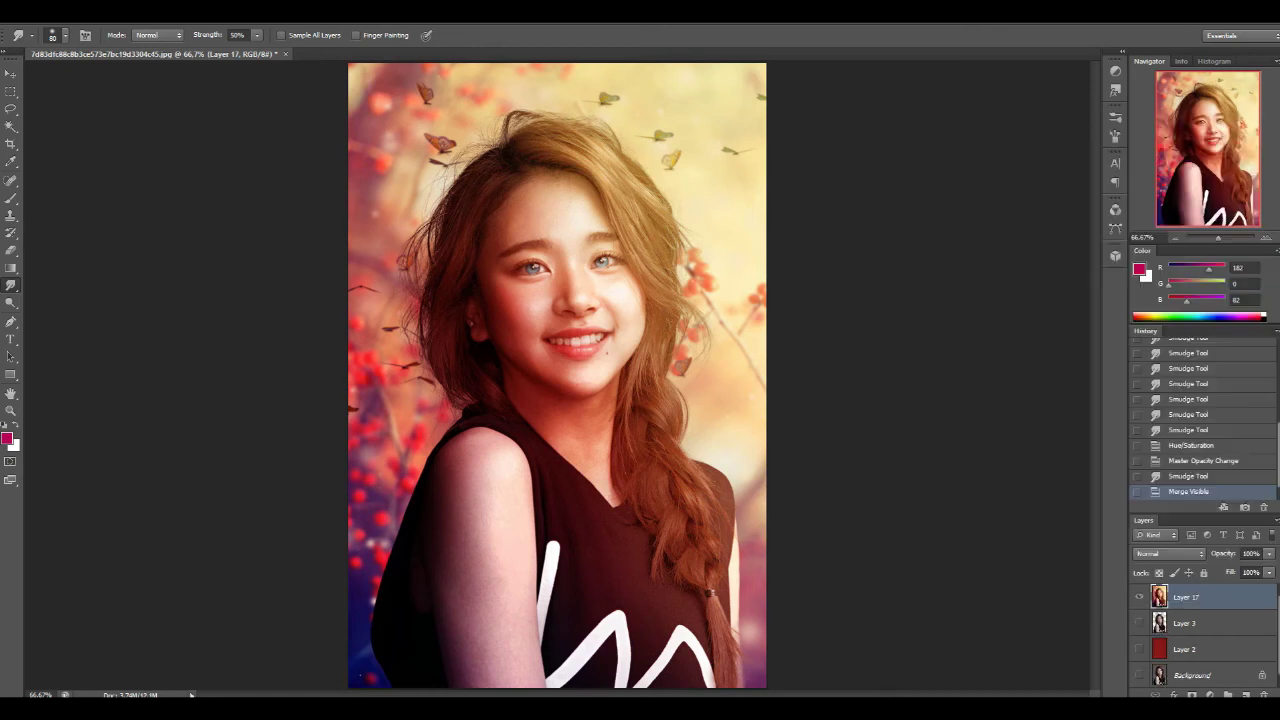
{"action": "key", "text": "alt+i"}
{"action": "key", "text": "a"}
{"action": "key", "text": "s"}
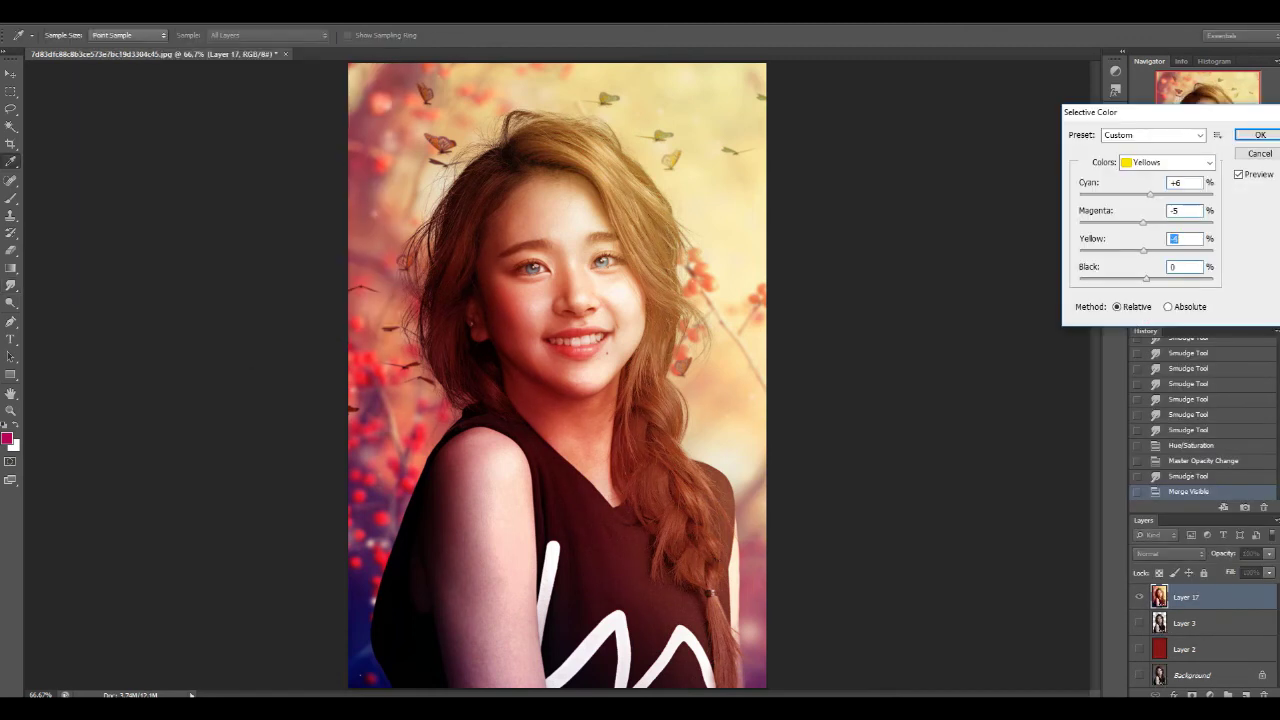
- Finish the Selective Color yellows correction with a -2 value and apply it
{"action": "type", "text": "-2"}
{"action": "key", "text": "Tab"}
{"action": "key", "text": "Return"}
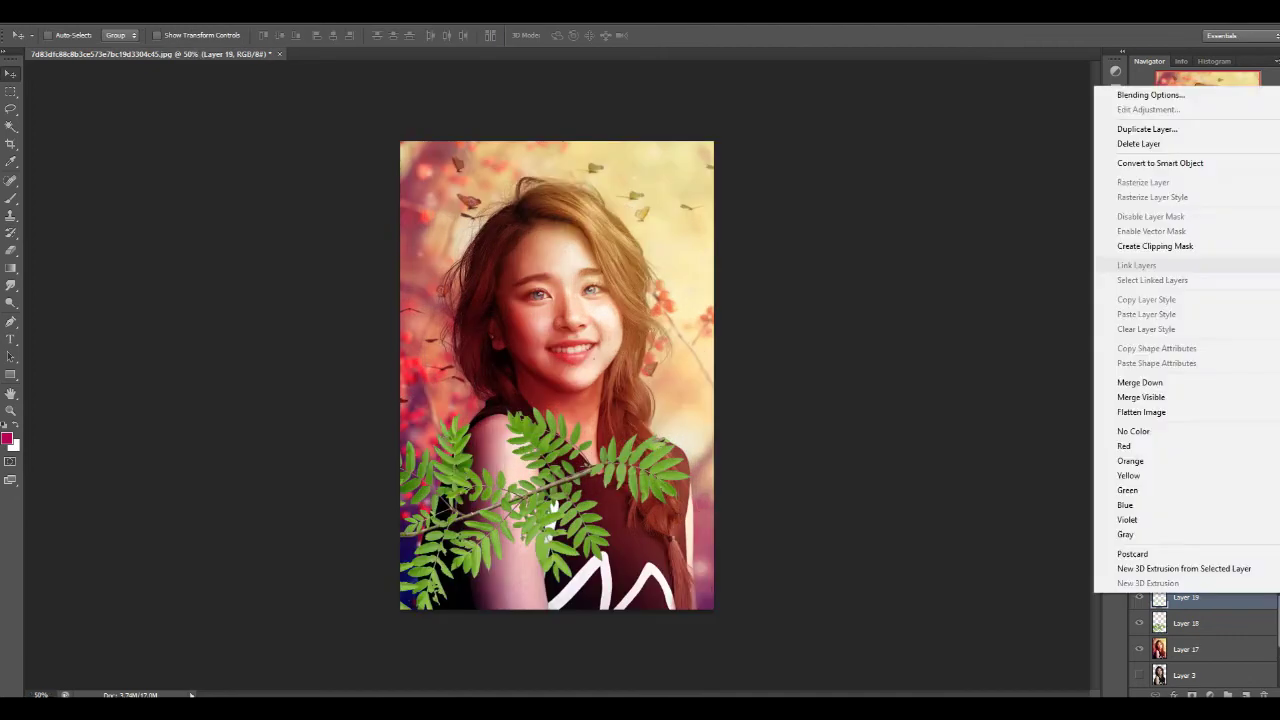
- Paint warm light over the leaves and add a clipped Soft Light gradient layer
{"action": "left_click_drag", "start_coordinate": [668, 458], "coordinate": [500, 480]}
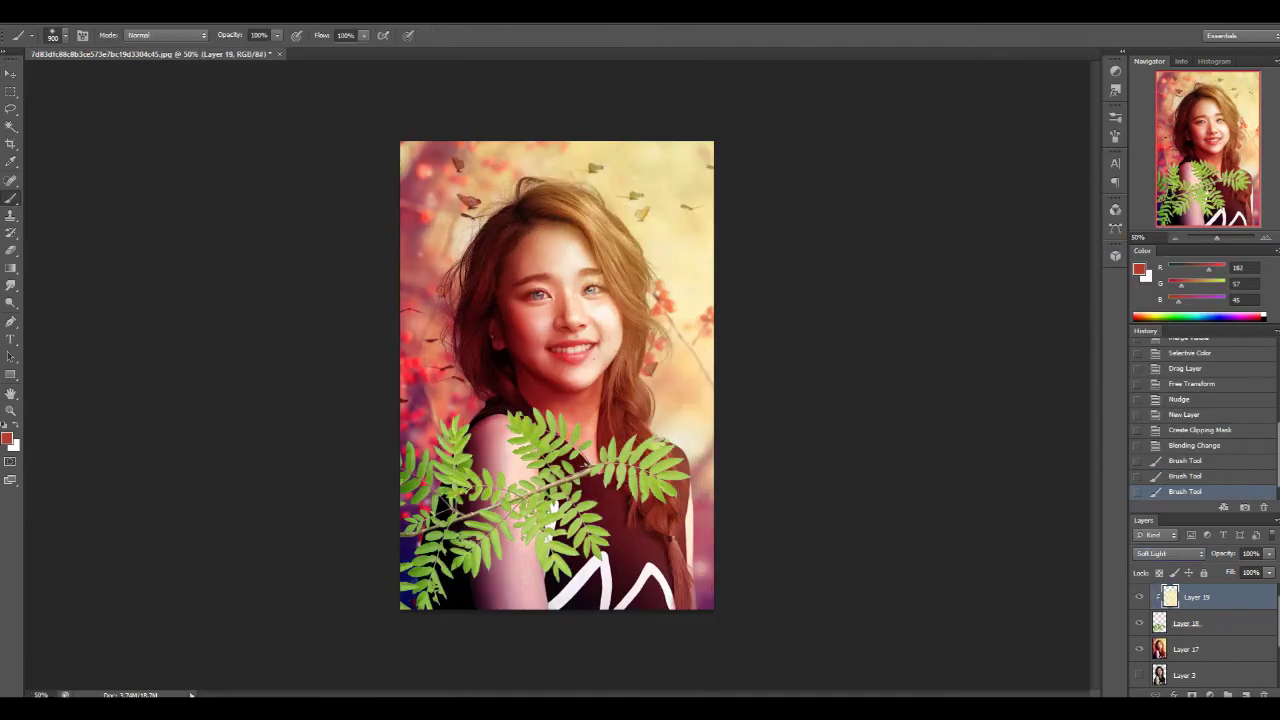
{"action": "left_click_drag", "start_coordinate": [780, 440], "coordinate": [757, 371]}
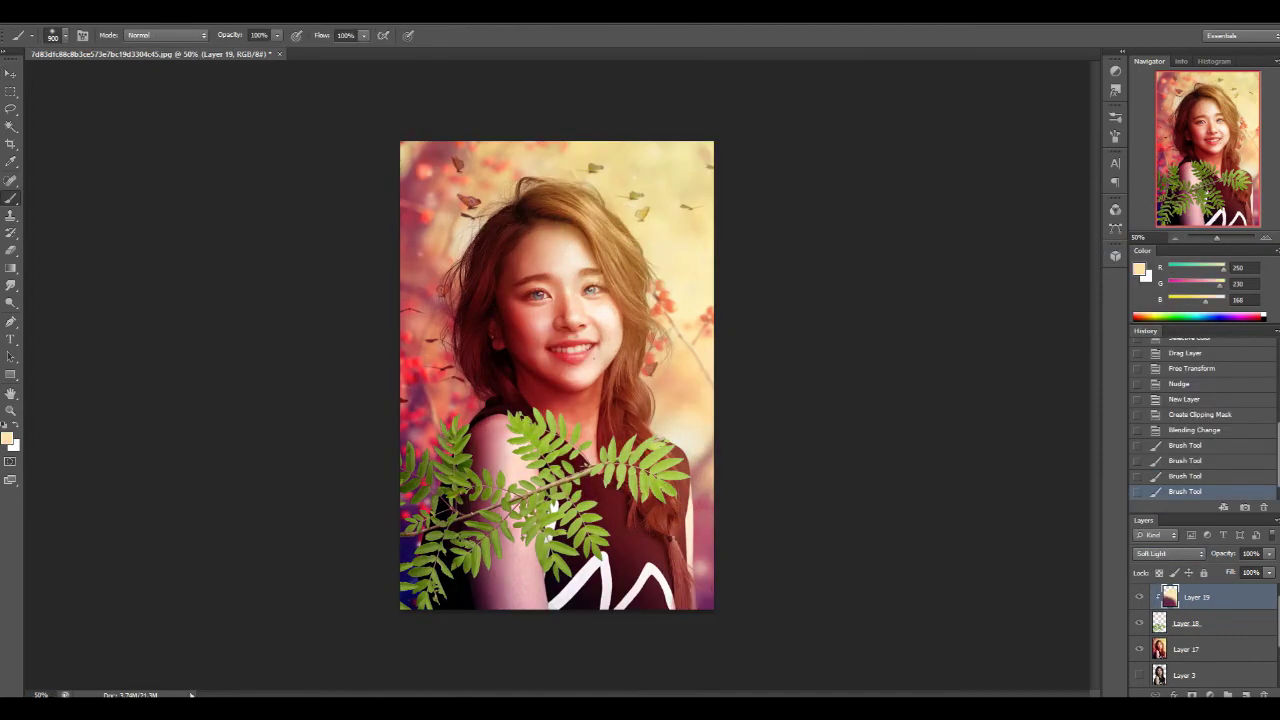
{"action": "key", "text": "ctrl+shift+n"}
{"action": "key", "text": "ctrl+alt+g"}
{"action": "key", "text": "g"}
{"action": "left_click_drag", "start_coordinate": [587, 486], "coordinate": [420, 580]}
- Add a second clipped Soft Light toning layer with a different-coloured gradient across the leaves
{"action": "key", "text": "ctrl+shift+n"}
{"action": "key", "text": "ctrl+alt+g"}
{"action": "left_click", "coordinate": [1170, 553]}
{"action": "left_click", "coordinate": [1148, 380]}
{"action": "left_click", "coordinate": [70, 35]}
{"action": "mouse_move", "coordinate": [600, 300]}
{"action": "left_mouse_down"}
{"action": "mouse_move", "coordinate": [450, 580]}
{"action": "mouse_move", "coordinate": [229, 634]}
{"action": "left_mouse_up"}
- Add a third clipped toning layer with a pink gradient over the leaves
{"action": "key", "text": "ctrl+shift+n"}
{"action": "key", "text": "ctrl+alt+g"}
{"action": "key", "text": "shift+alt+f"}
{"action": "left_click", "coordinate": [70, 35]}
- Gaussian Blur the leaves, move them to the bottom-left, and blur them again
{"action": "left_click", "coordinate": [786, 171]}
{"action": "left_click", "coordinate": [1000, 163]}
{"action": "left_click", "coordinate": [1186, 650]}
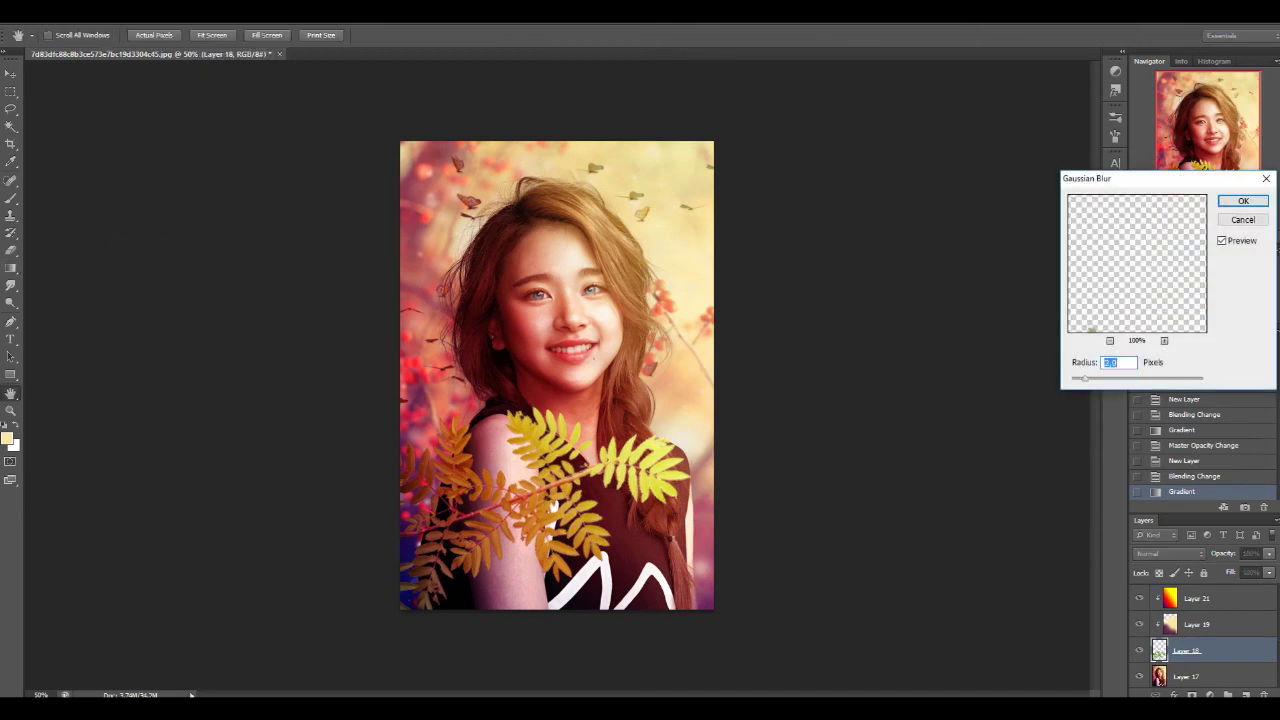
{"action": "key", "text": "Return"}
{"action": "key", "text": "v"}
{"action": "mouse_move", "coordinate": [636, 485]}
{"action": "left_mouse_down"}
{"action": "mouse_move", "coordinate": [632, 497]}
{"action": "mouse_move", "coordinate": [935, 535]}
{"action": "left_mouse_up"}
{"action": "key", "text": "ctrl+alt+f"}
{"action": "key", "text": "Return"}
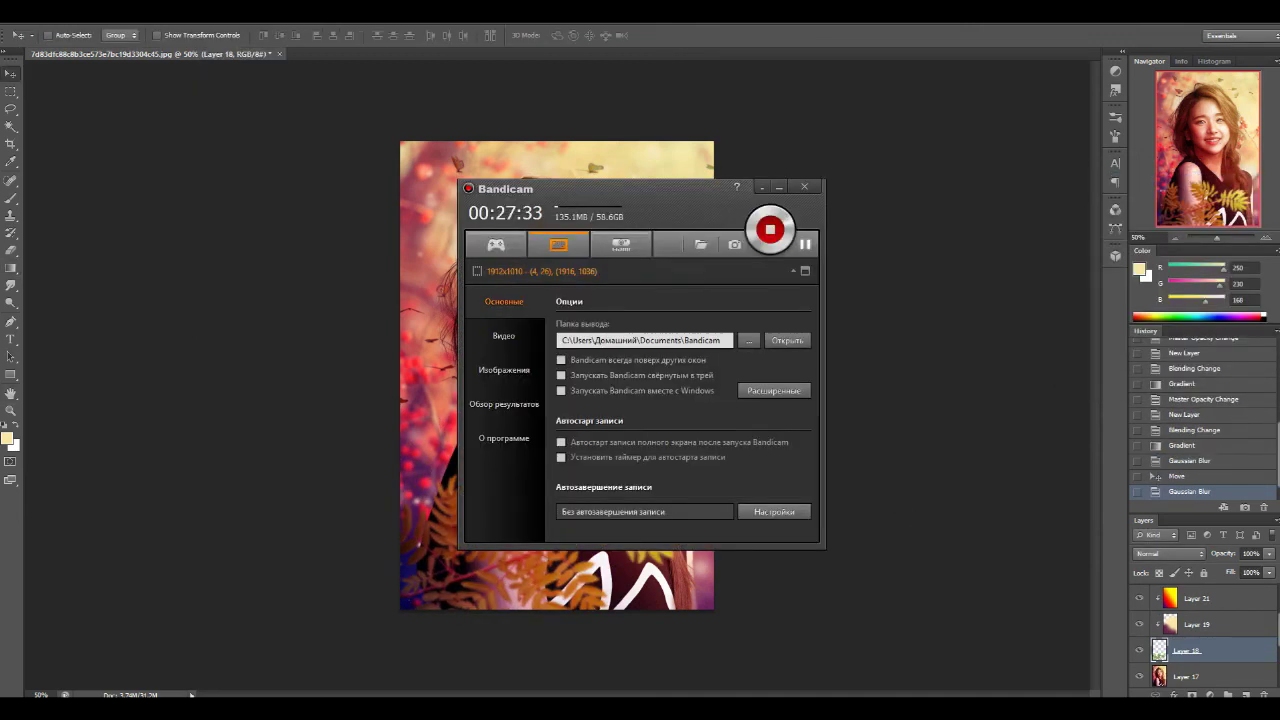
- Add the website URL watermark text and resize it
{"action": "key", "text": "t"}
{"action": "key", "text": "ctrl+z"}
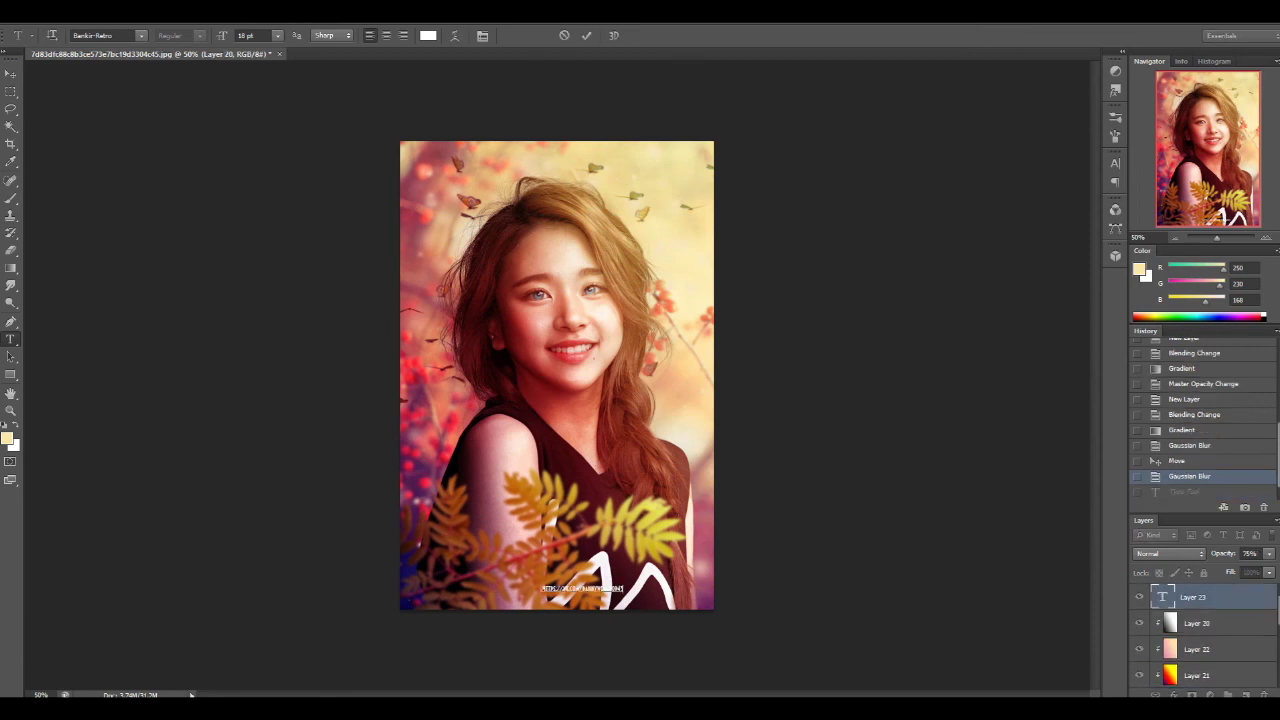
{"action": "key", "text": "v"}
{"action": "key", "text": "ctrl+t"}
{"action": "key", "text": "Return"}
- Move the watermark to the top and set it to Hard Light at 42% opacity
{"action": "left_click_drag", "start_coordinate": [660, 440], "coordinate": [557, 462]}
{"action": "left_click", "coordinate": [1170, 553]}
{"action": "key", "text": "Down"}
{"action": "key", "text": "Down"}
{"action": "key", "text": "Down"}
{"action": "type", "text": "42"}
{"action": "key", "text": "Up"}
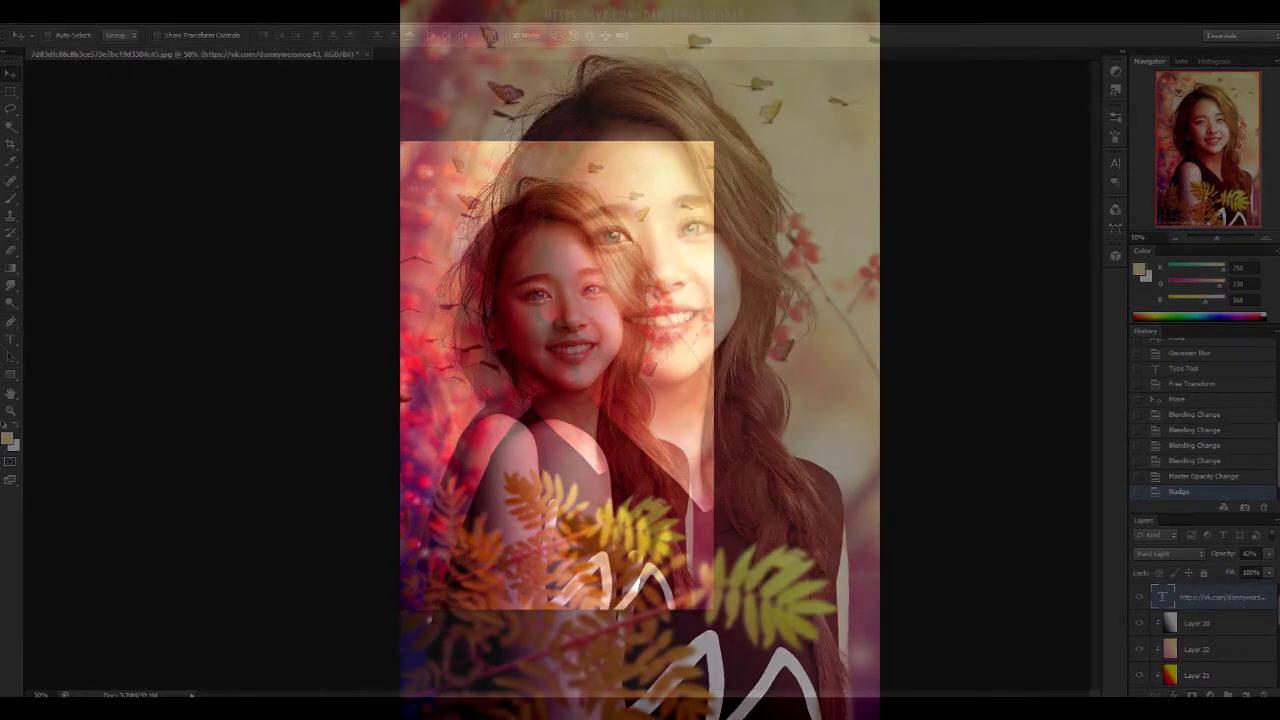